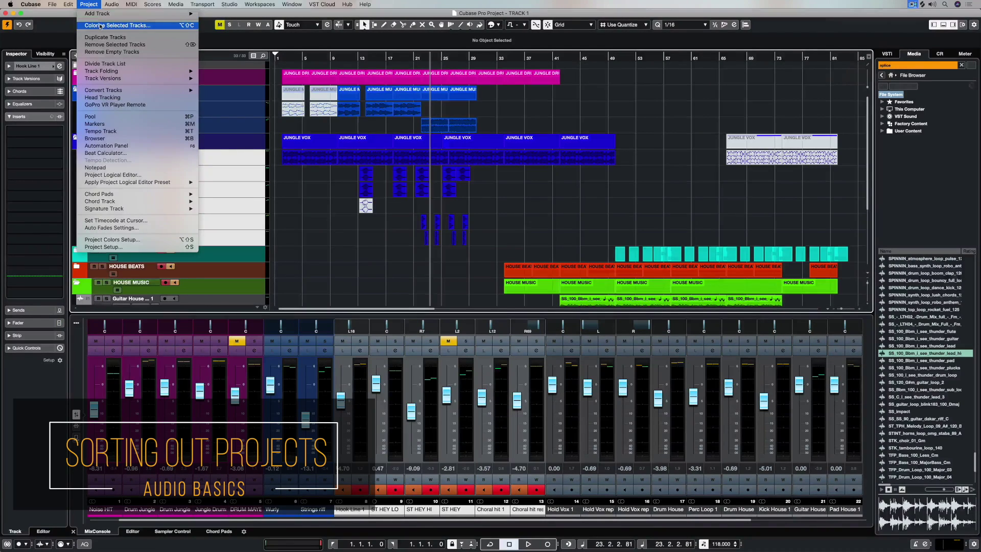
Open the colour tool for the selected tracks, and show all channels in the MixConsole.
{"action": "left_click", "coordinate": [100, 26]}
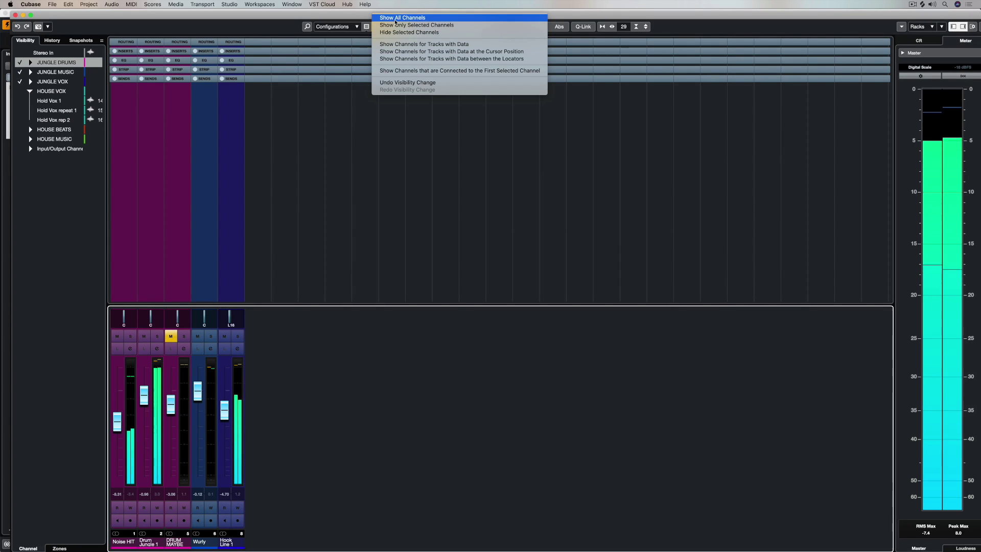
{"action": "left_click", "coordinate": [395, 19]}
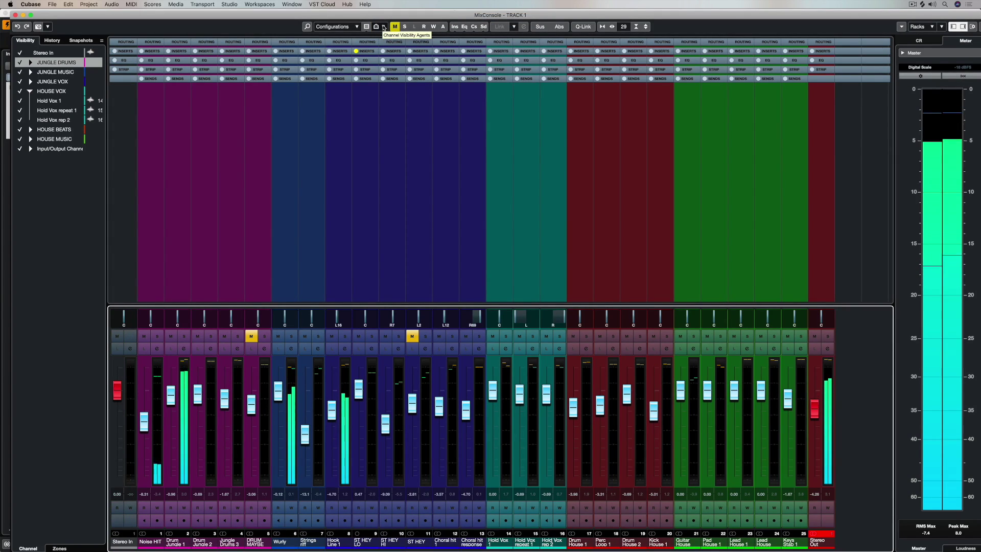
{"action": "left_click", "coordinate": [384, 29]}
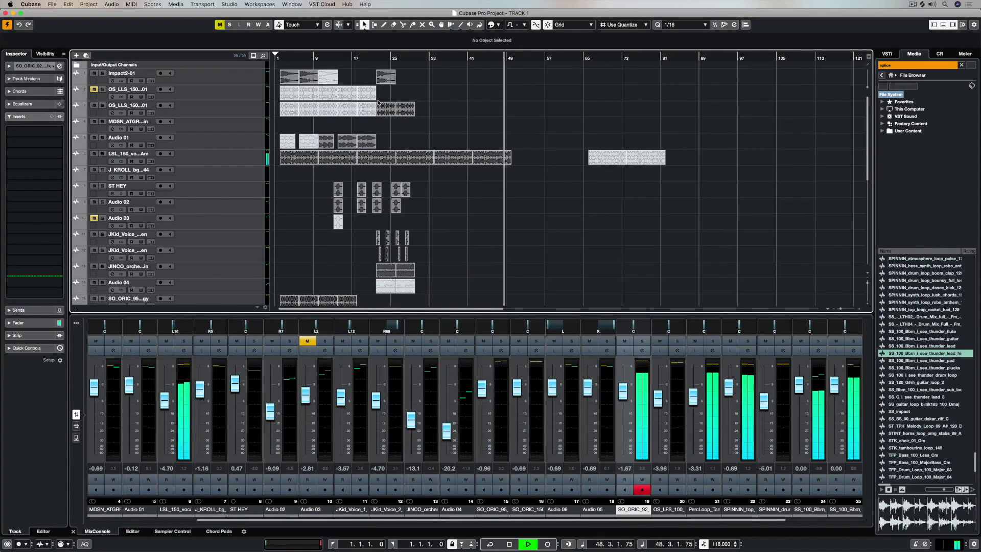
Stop playback, audition the first clip of the Impact2-01 track in solo and rename the track Noise HIT.
{"action": "key", "text": "space"}
{"action": "left_click", "coordinate": [227, 76]}
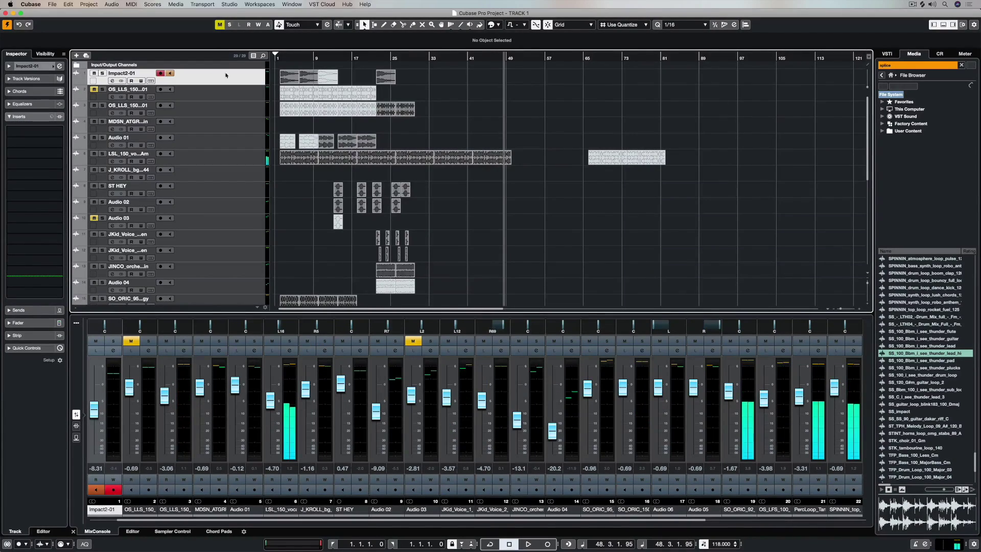
{"action": "left_click", "coordinate": [291, 75]}
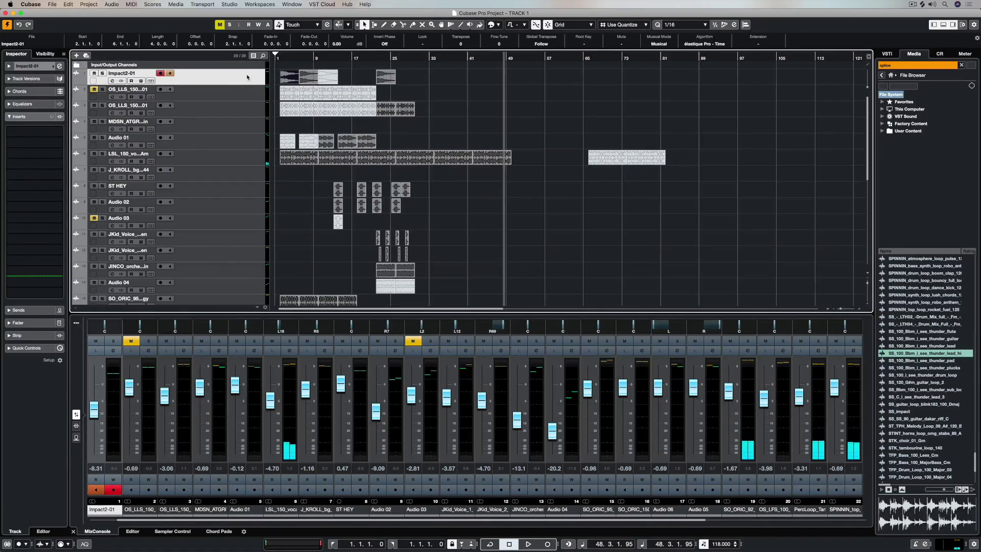
{"action": "key", "text": "l"}
{"action": "left_click", "coordinate": [102, 73]}
{"action": "key", "text": "space"}
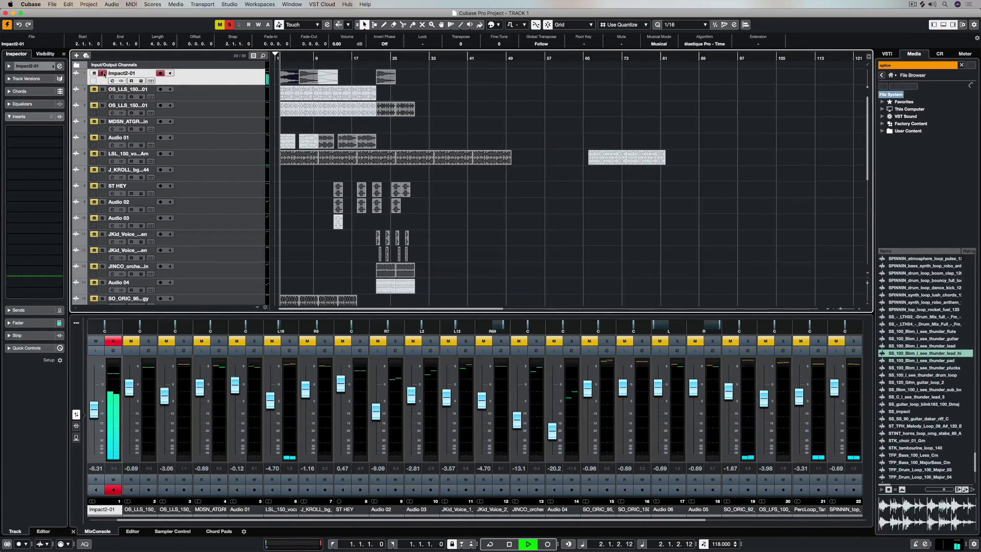
{"action": "key", "text": "space"}
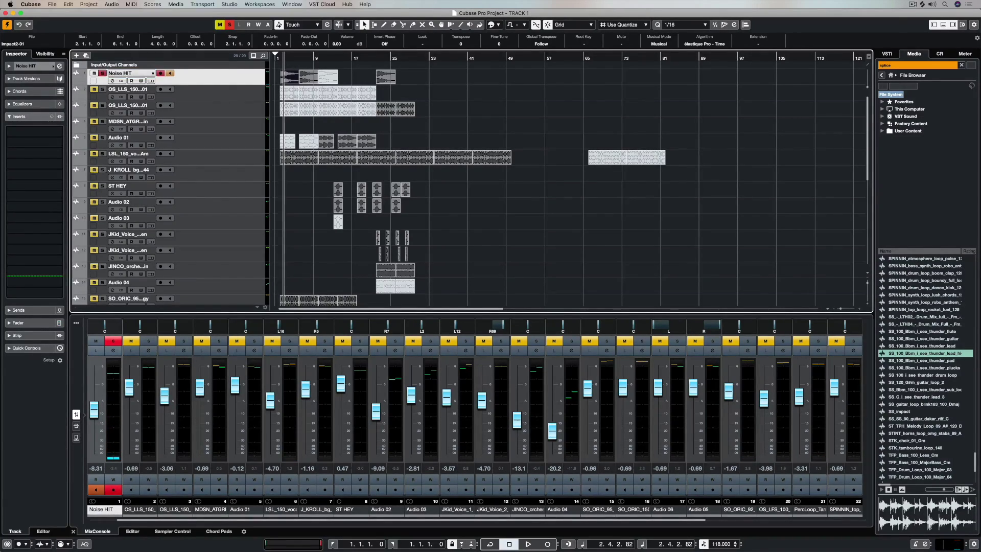
Audition the third clip of the Audio 01 track in solo and rename the track Wurly.
{"action": "left_click", "coordinate": [209, 141]}
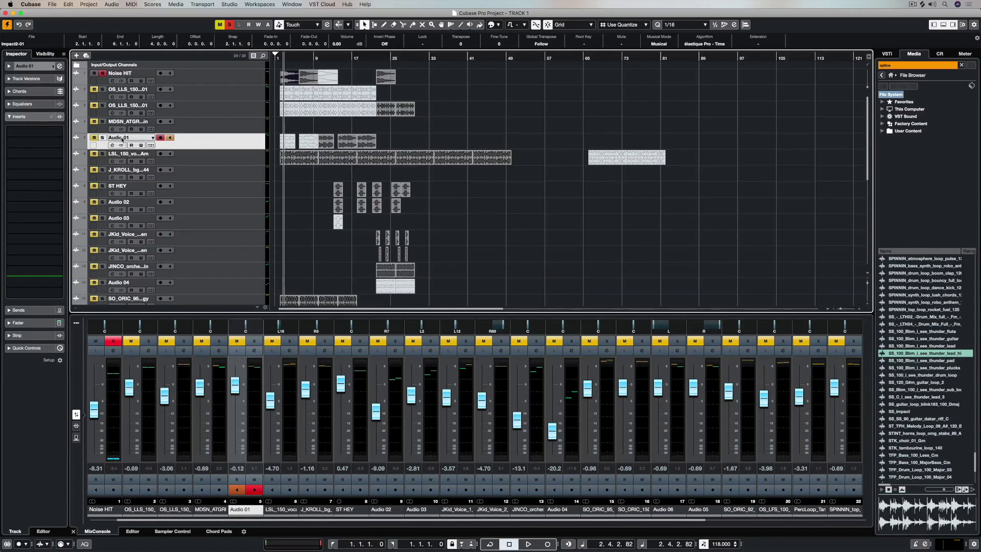
{"action": "left_click", "coordinate": [325, 142]}
{"action": "key", "text": "space"}
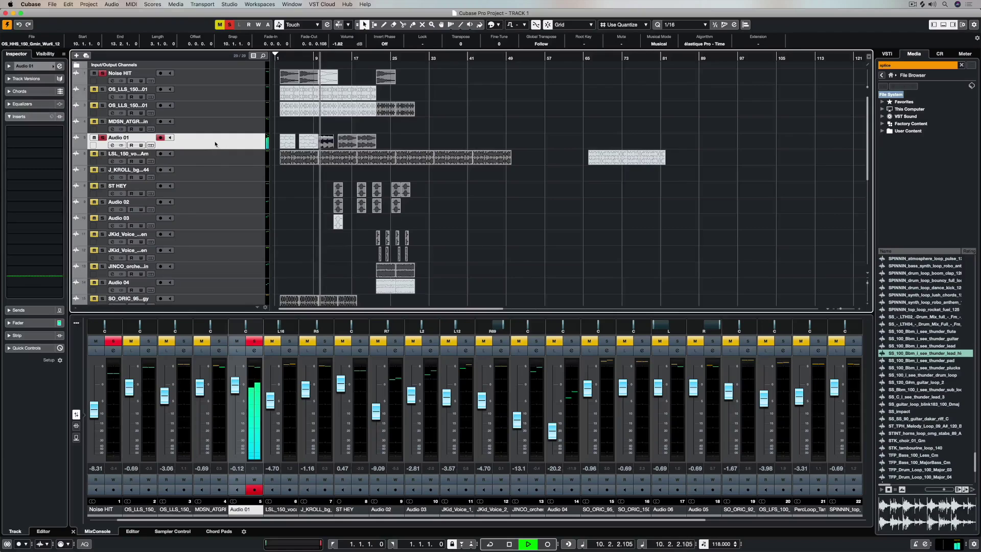
{"action": "key", "text": "space"}
{"action": "double_click", "coordinate": [125, 137]}
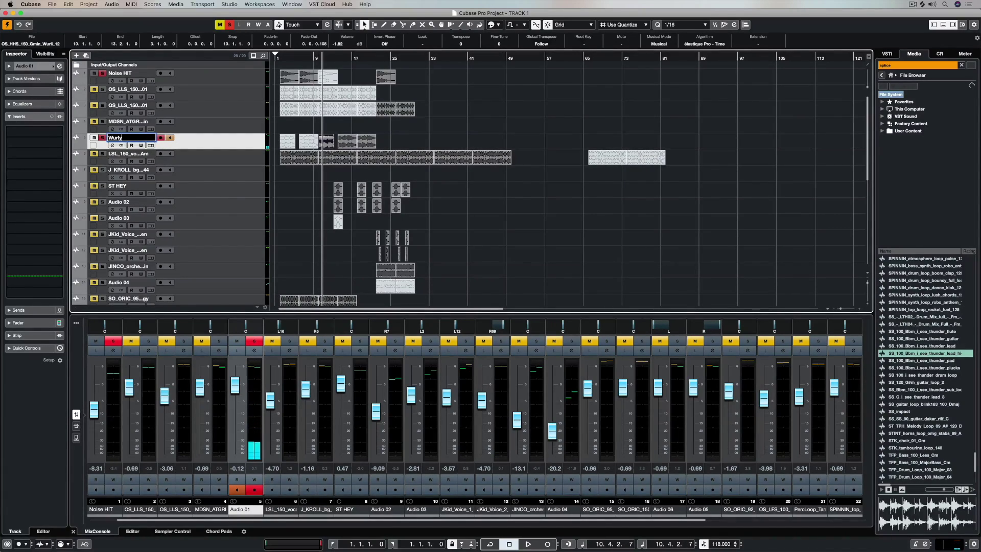
Audition the first clip of the LSL_150 vocal track below Wurly in solo and rename the track Hook Line 1.
{"action": "left_click", "coordinate": [242, 157]}
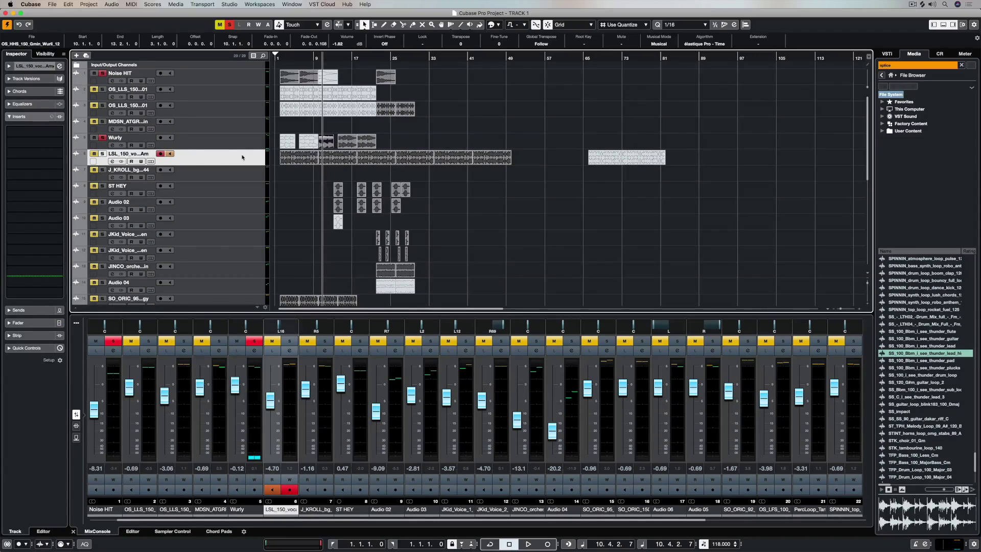
{"action": "left_click", "coordinate": [296, 157]}
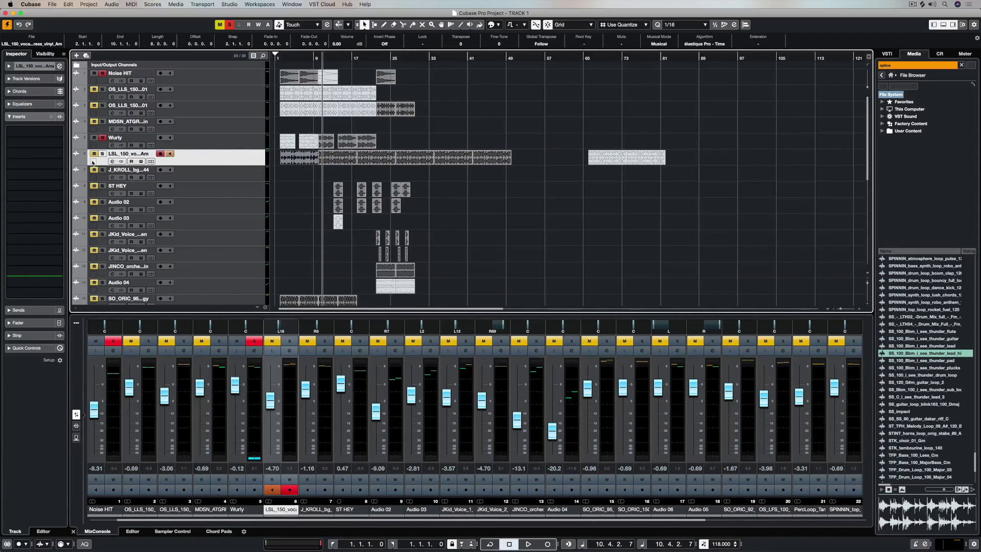
{"action": "key", "text": "space"}
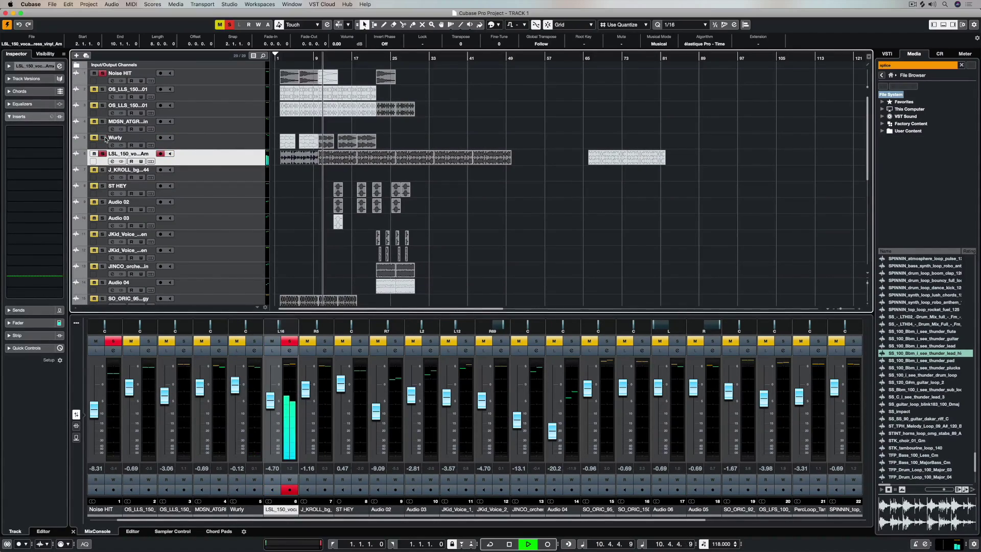
{"action": "double_click", "coordinate": [128, 153]}
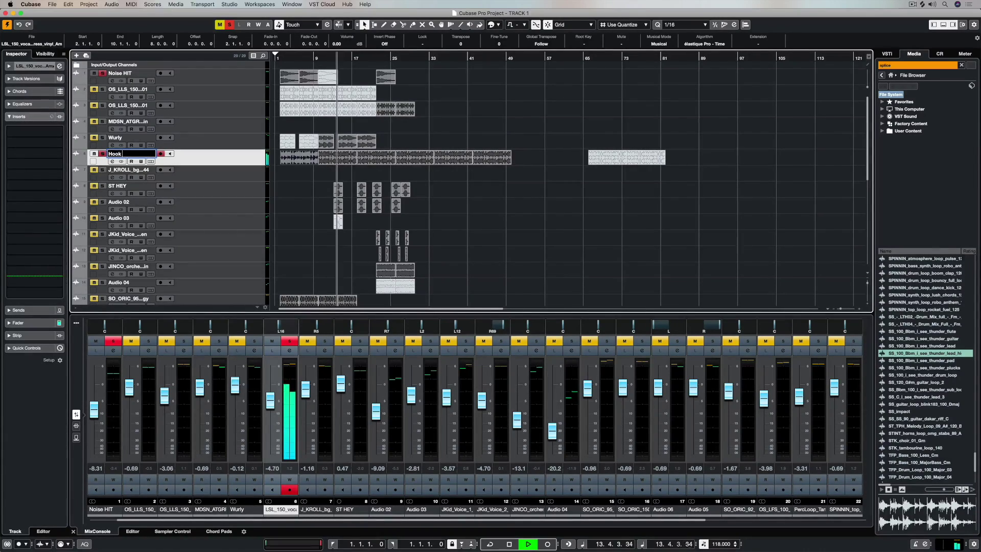
{"action": "type", "text": "Hook Line 1"}
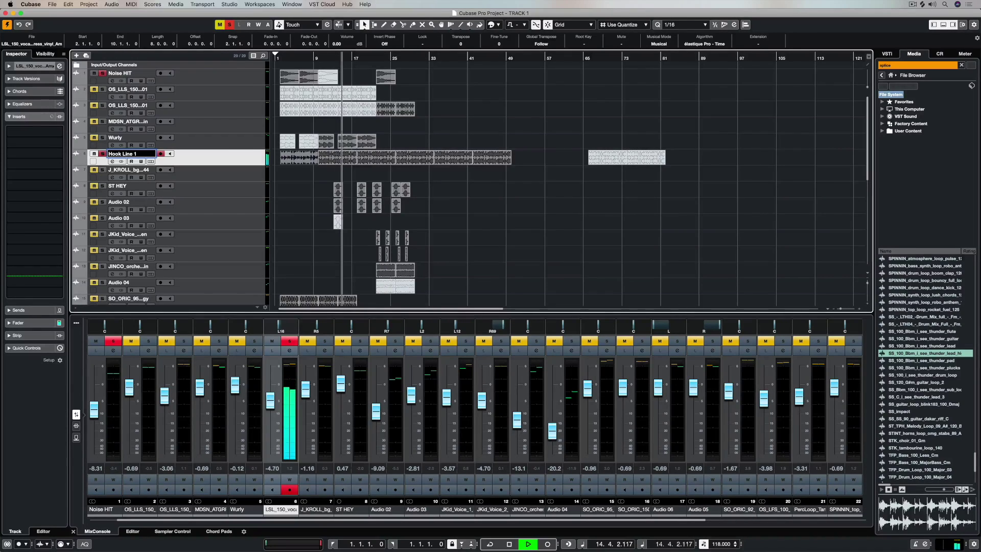
{"action": "key", "text": "Return"}
Audition ST HEY and Audio 02 in solo without Hook Line 1, and rename them ST HEY LO and ST HEY HI.
{"action": "left_click", "coordinate": [337, 189]}
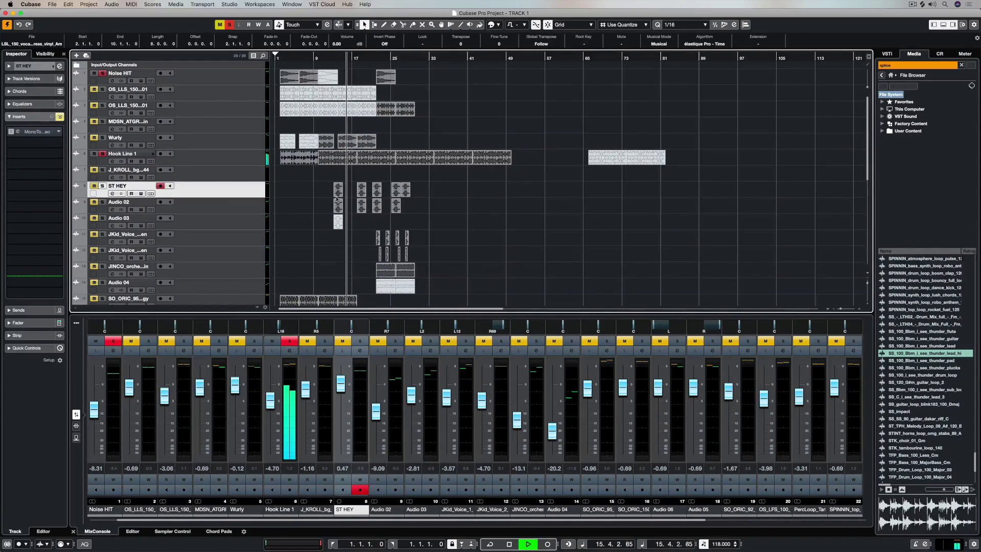
{"action": "left_click", "coordinate": [102, 186]}
{"action": "left_click", "coordinate": [102, 153]}
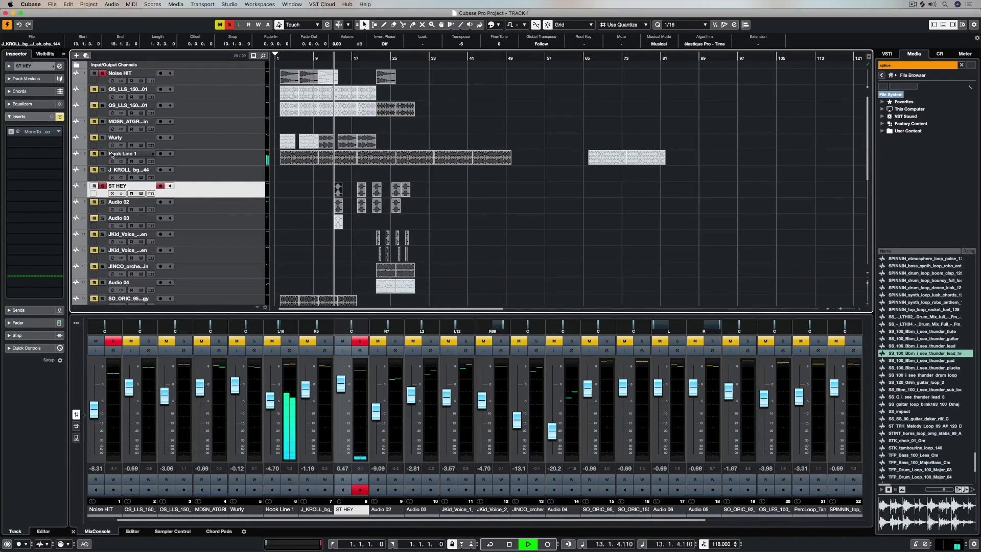
{"action": "left_click", "coordinate": [102, 202]}
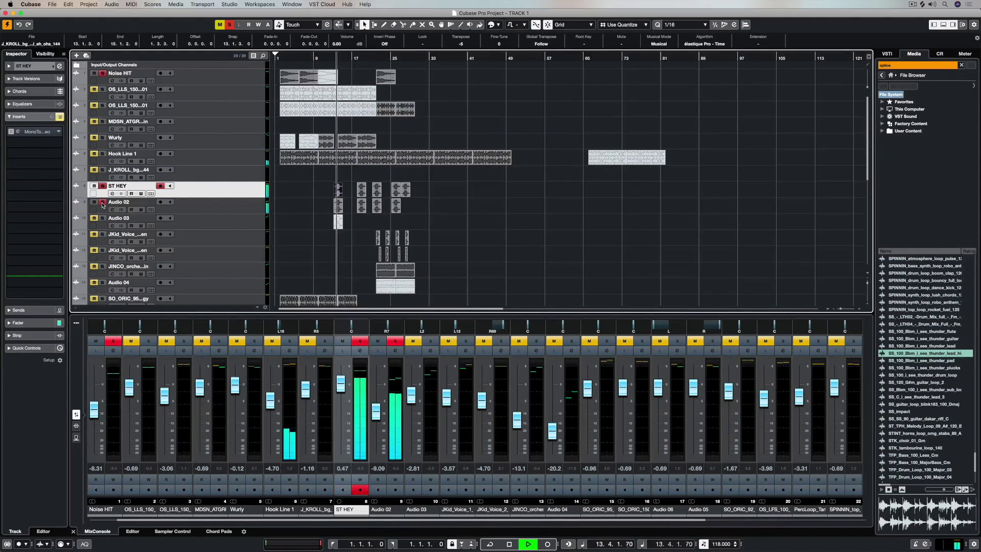
{"action": "left_click", "coordinate": [102, 202]}
{"action": "key", "text": "space"}
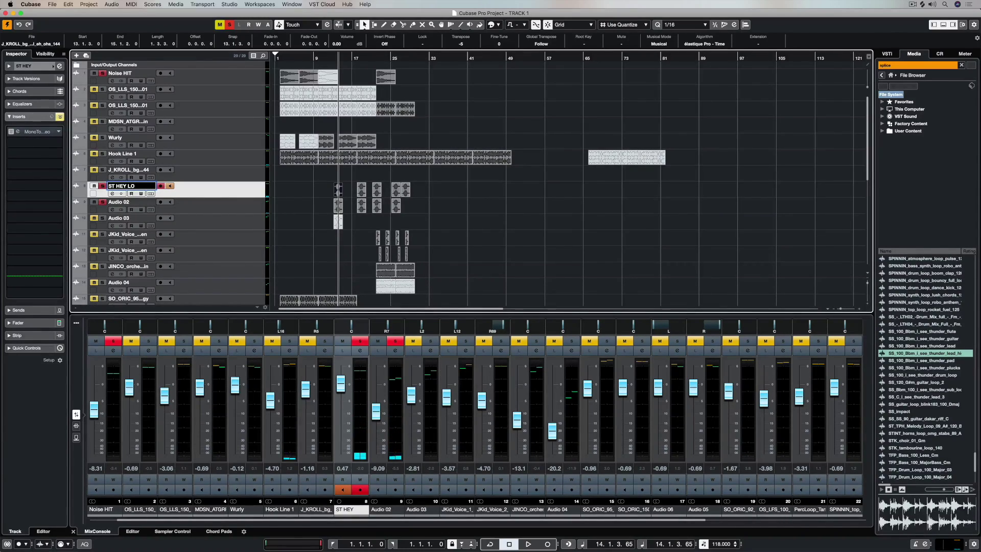
{"action": "key", "text": "Tab"}
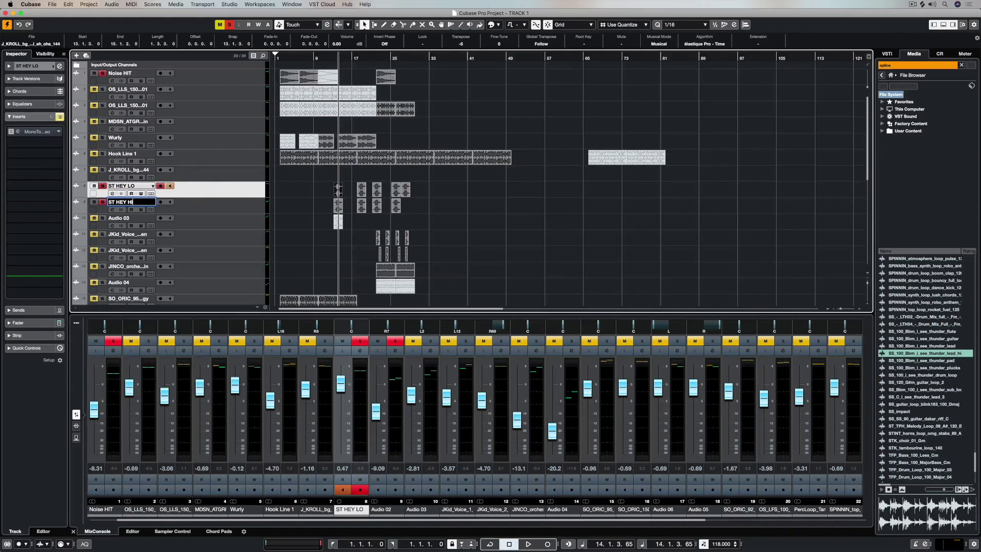
{"action": "key", "text": "Return"}
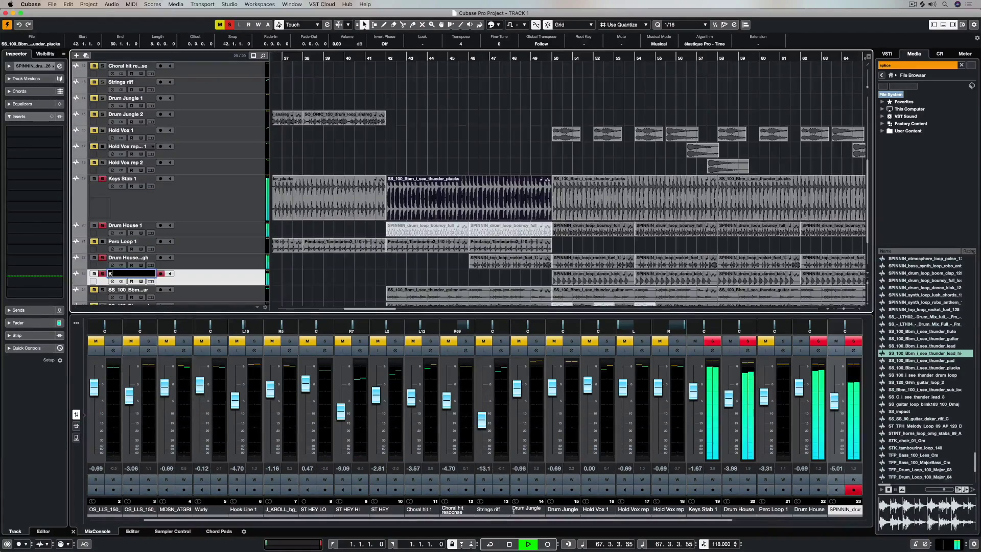
Rename the soloed SPINNIN drum track above the SS_100_Bbm guitar track to Kick House 1.
{"action": "type", "text": "Kick House"}
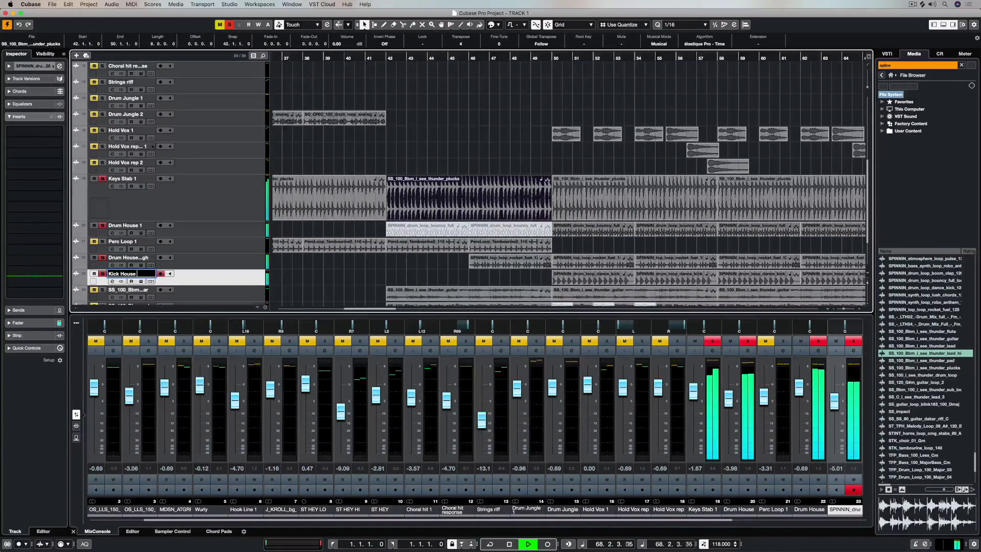
{"action": "type", "text": " 1"}
{"action": "key", "text": "Return"}
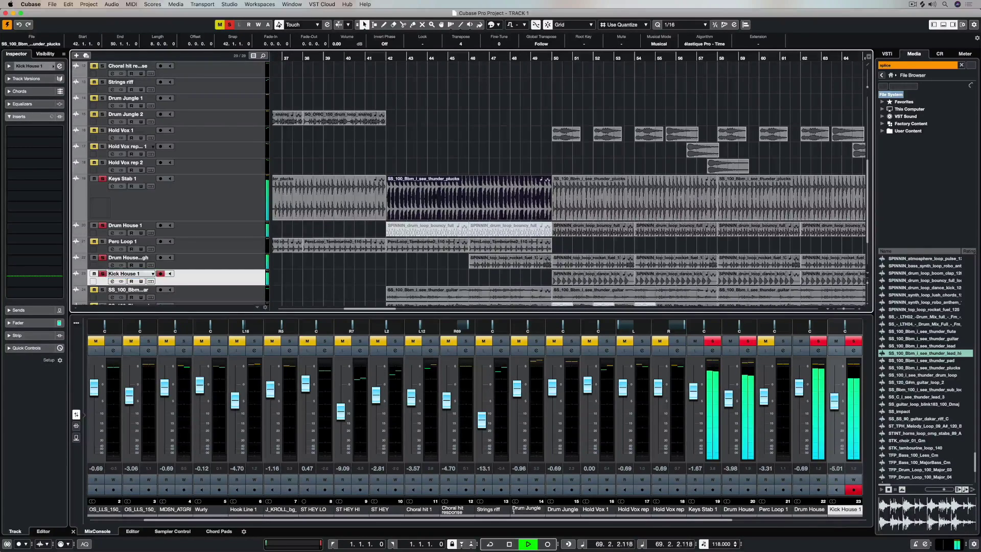
Solo the SS_100_Bbm guitar track below Kick House 1 and rename it Guitar House Hook 1.
{"action": "scroll", "coordinate": [193, 234], "scroll_direction": "down", "scroll_amount": 4}
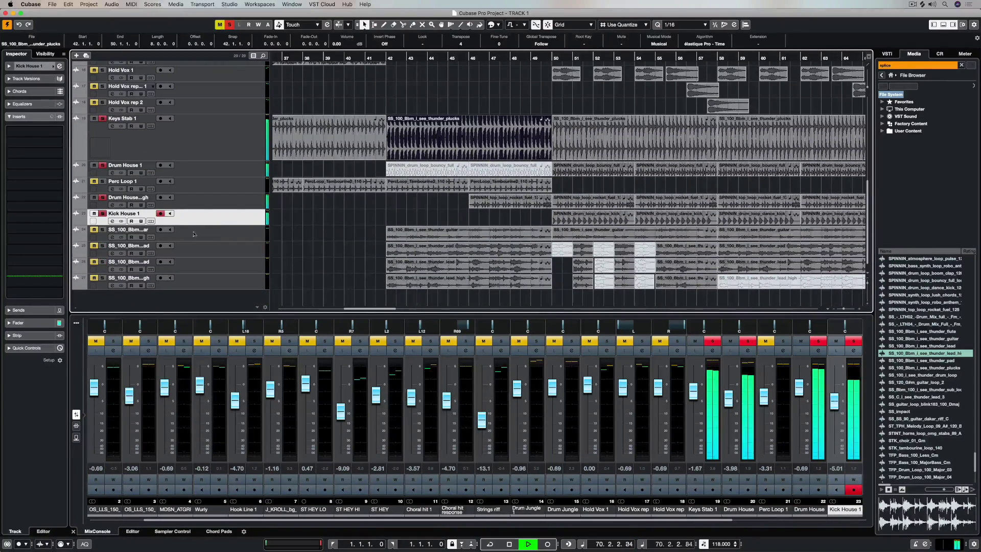
{"action": "left_click", "coordinate": [102, 229]}
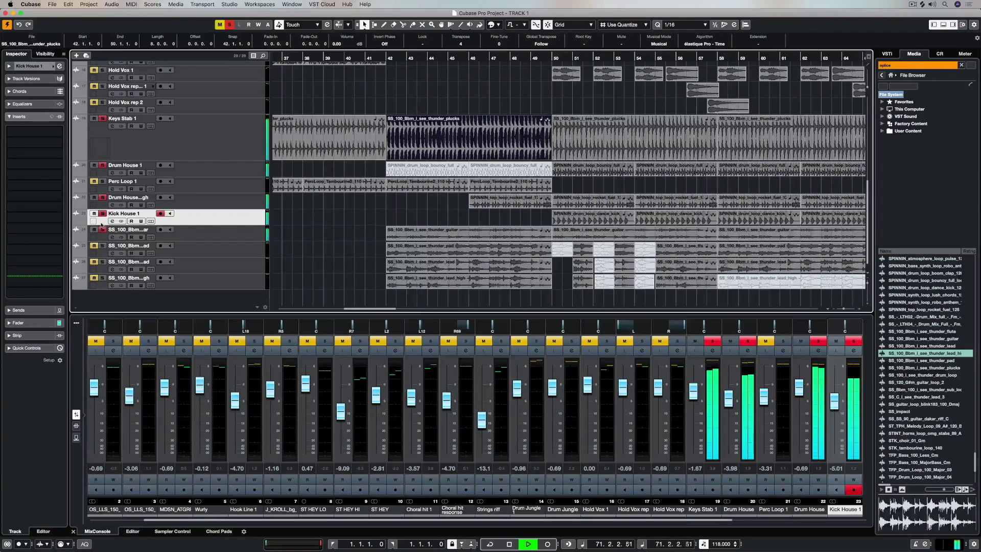
{"action": "left_click", "coordinate": [116, 229]}
{"action": "double_click", "coordinate": [116, 229]}
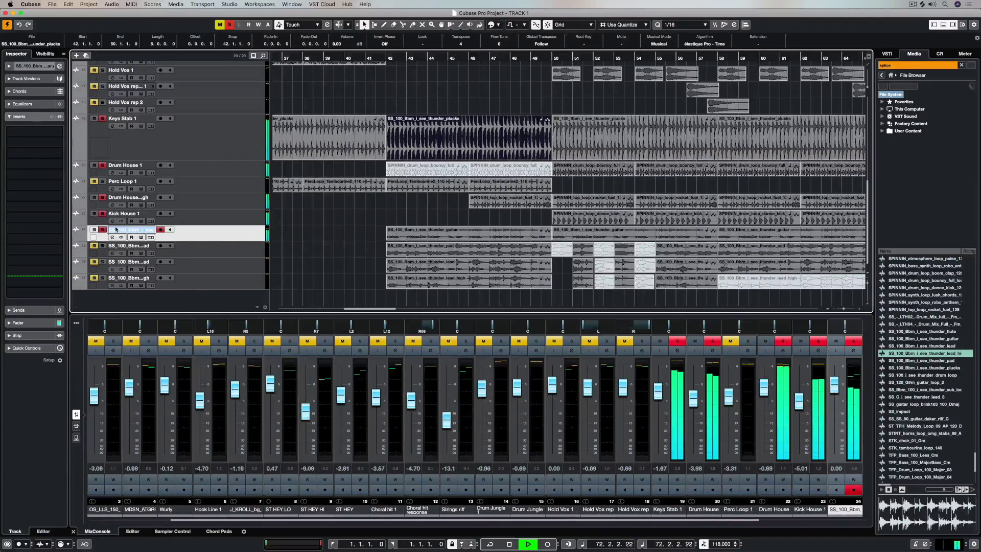
{"action": "type", "text": "Guit"}
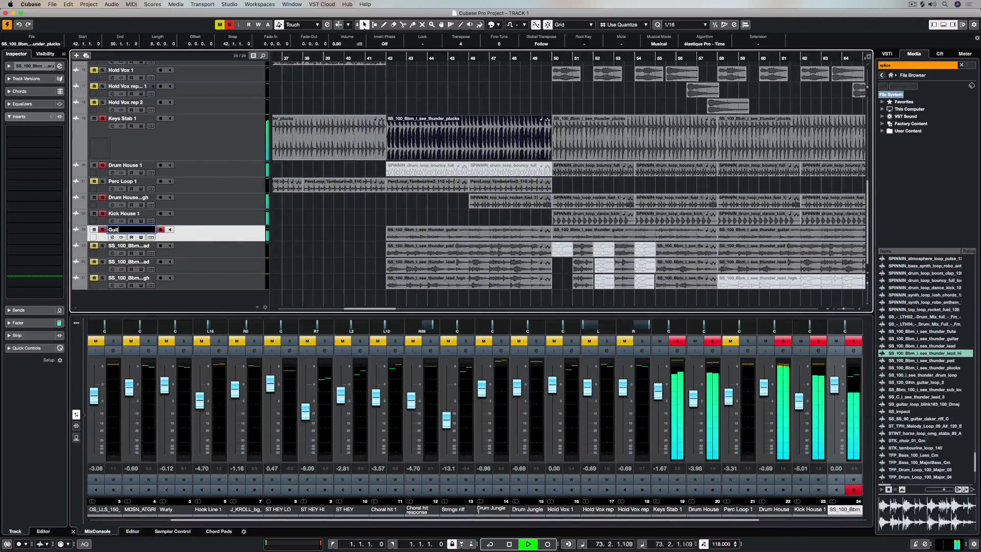
{"action": "type", "text": "ar House Hook"}
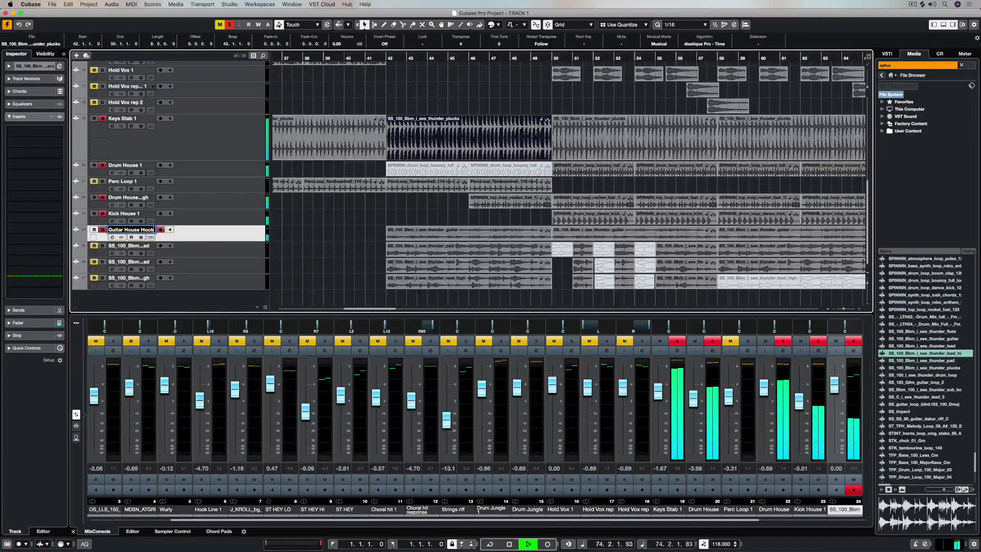
{"action": "type", "text": " 1"}
{"action": "key", "text": "Tab"}
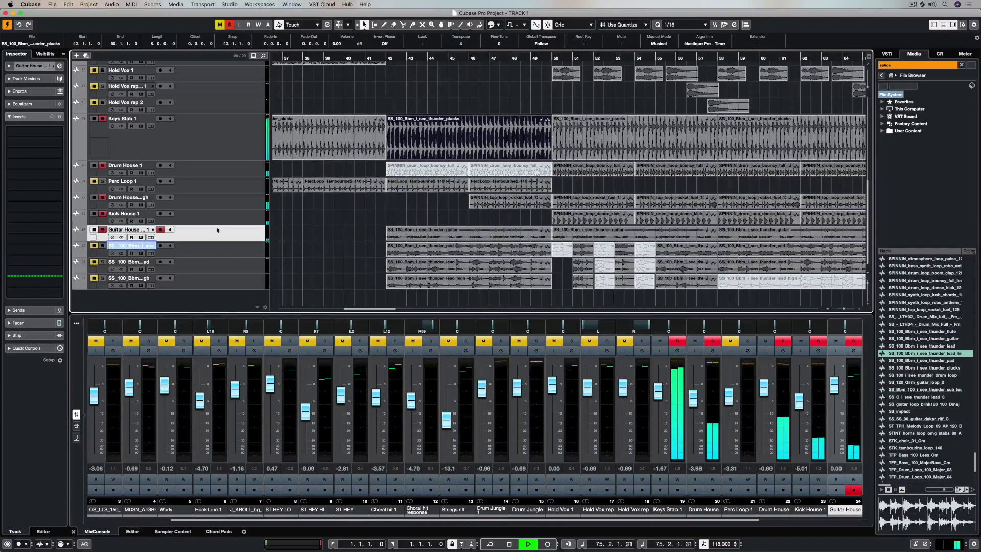
Play the SS_100_Bbm pad track in solo from its clip's start and rename the track Pad House 1.
{"action": "left_click", "coordinate": [406, 247]}
{"action": "key", "text": "l"}
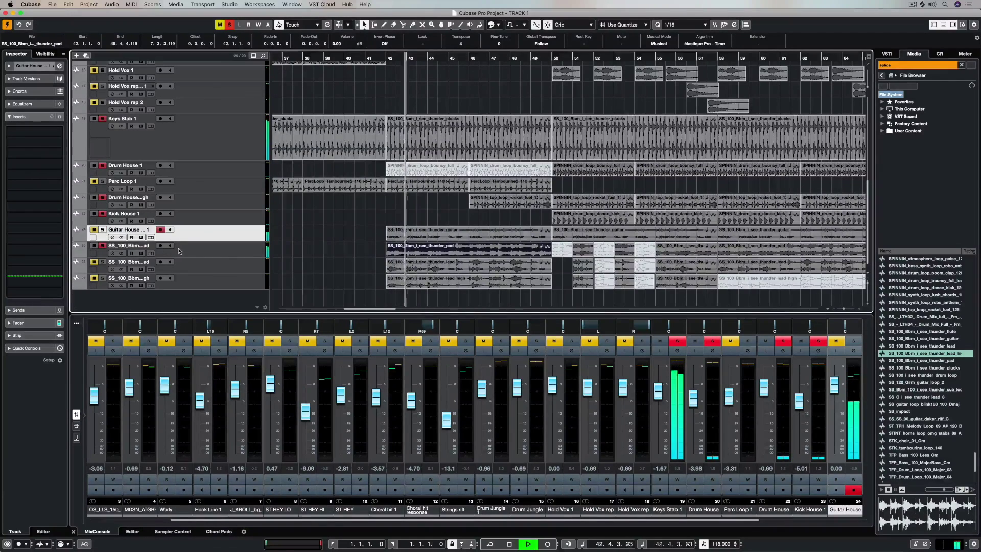
{"action": "double_click", "coordinate": [131, 247]}
{"action": "type", "text": "Pad"}
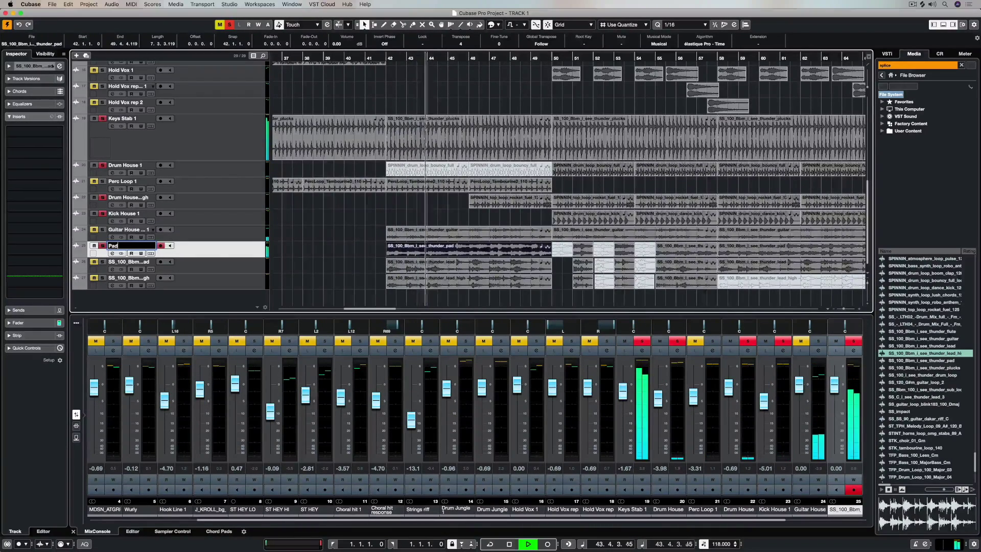
{"action": "type", "text": " House 1"}
{"action": "key", "text": "Return"}
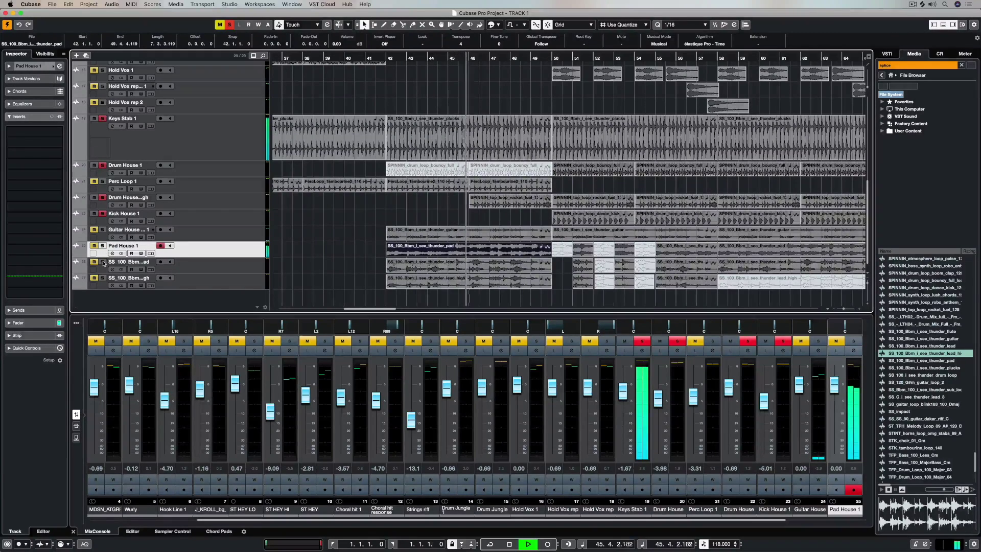
Solo the SS_100_Bbm lead track below Pad House 1 and rename it Lead House 1.
{"action": "double_click", "coordinate": [129, 262]}
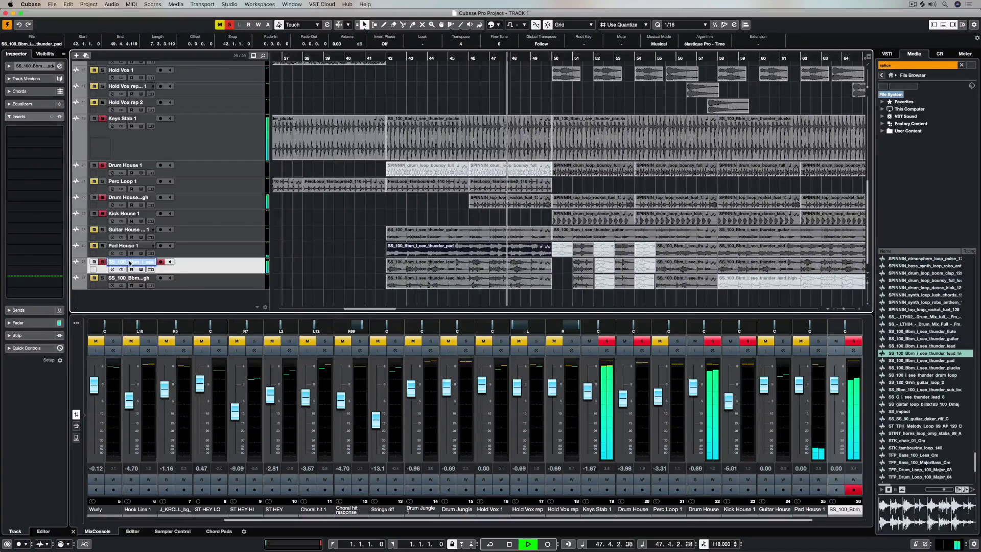
{"action": "type", "text": "Lead House"}
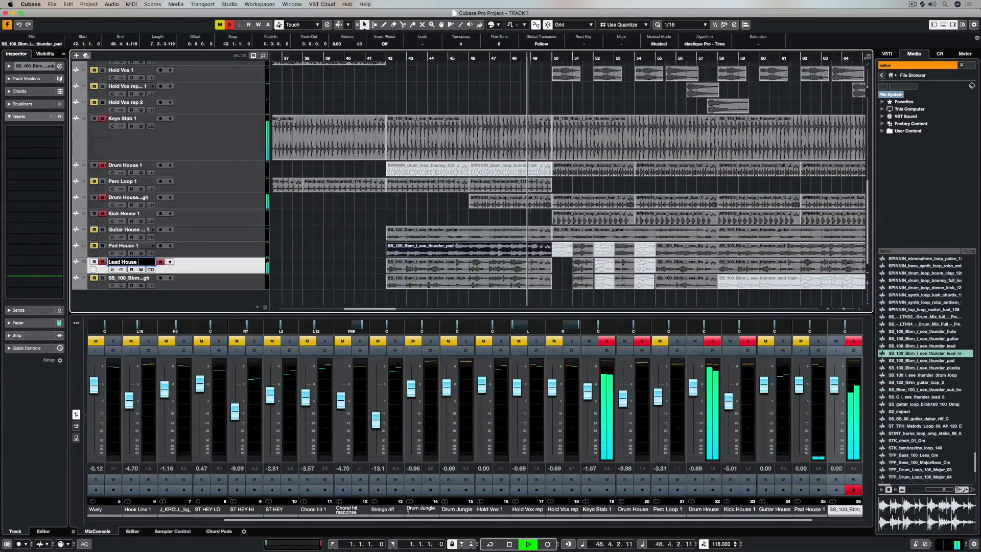
{"action": "type", "text": " 1"}
{"action": "key", "text": "Return"}
Play the SS_100_Bbm lead high track in solo from its clip's start, taking the house drum, kick and lead tracks out of solo.
{"action": "left_click", "coordinate": [128, 277]}
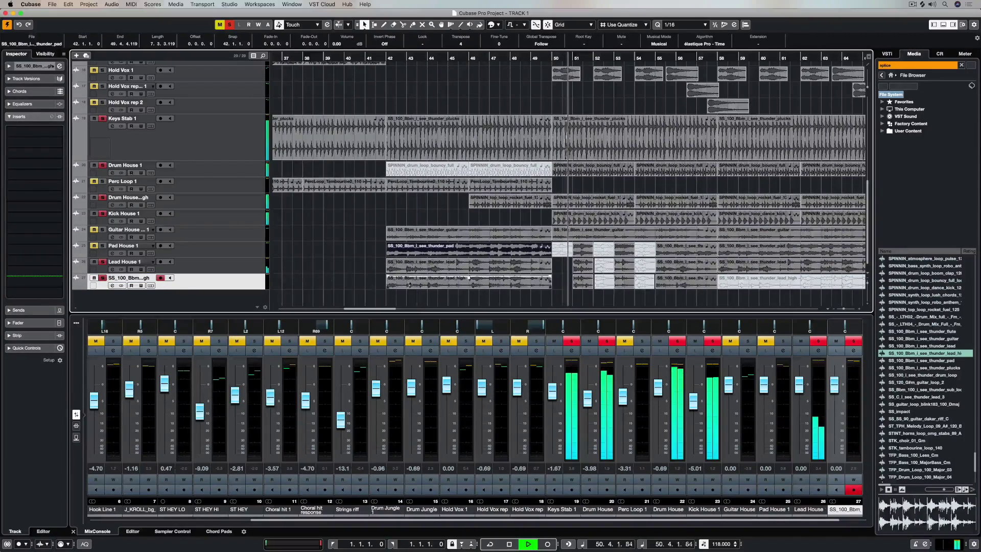
{"action": "left_click", "coordinate": [110, 277]}
{"action": "key", "text": "l"}
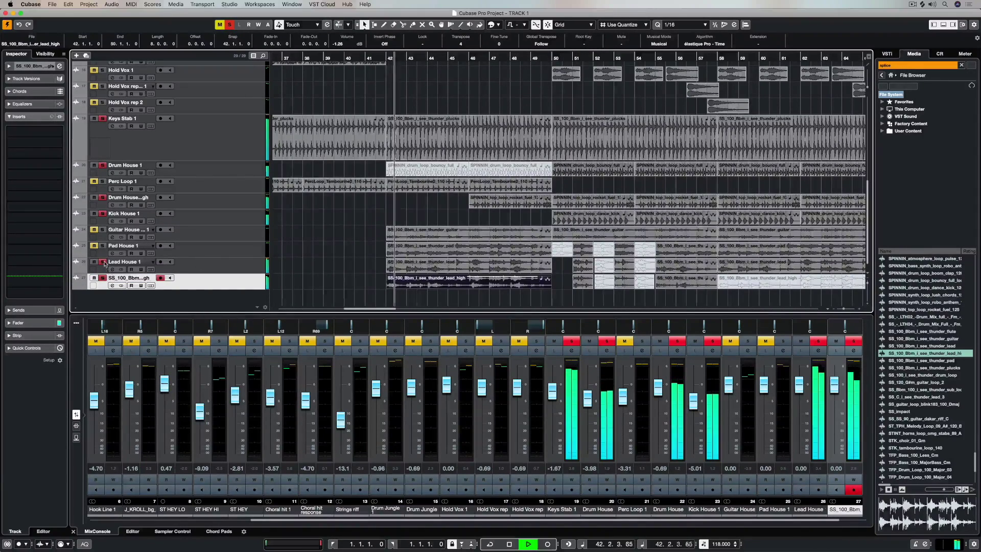
{"action": "left_click", "coordinate": [102, 213]}
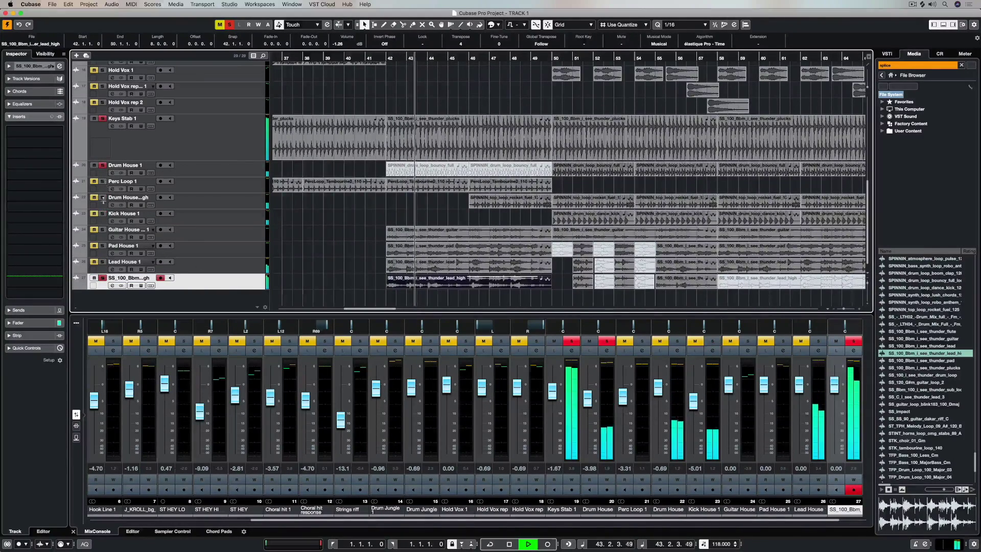
Rename the soloed SS_100_Bbm lead high track below Lead House 1 to Lead House High 1.
{"action": "double_click", "coordinate": [125, 277]}
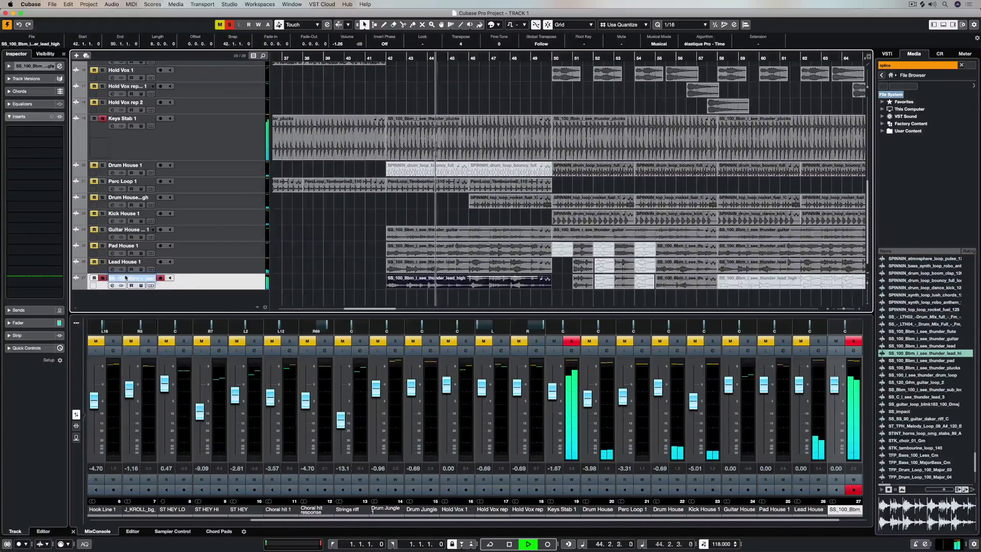
{"action": "type", "text": "LEad House"}
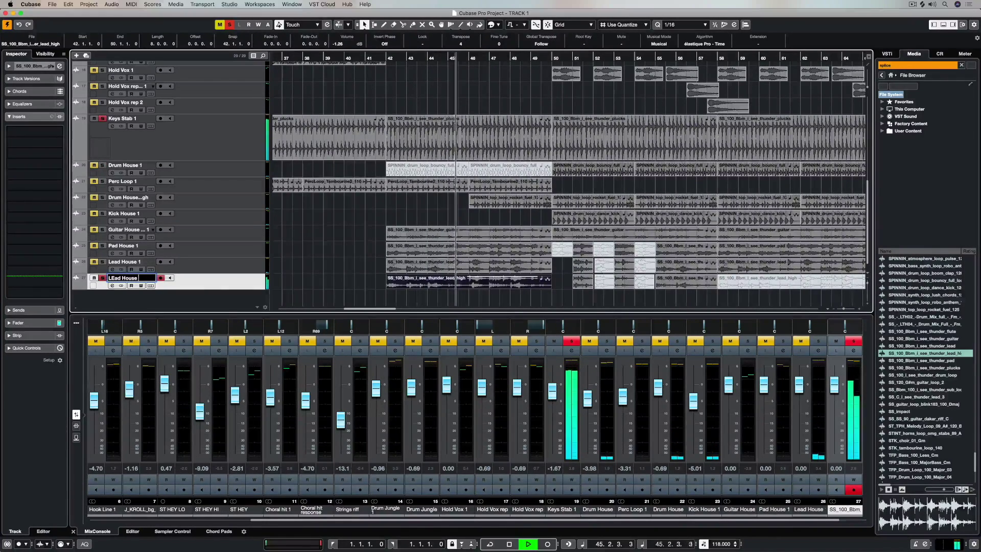
{"action": "type", "text": " High 1"}
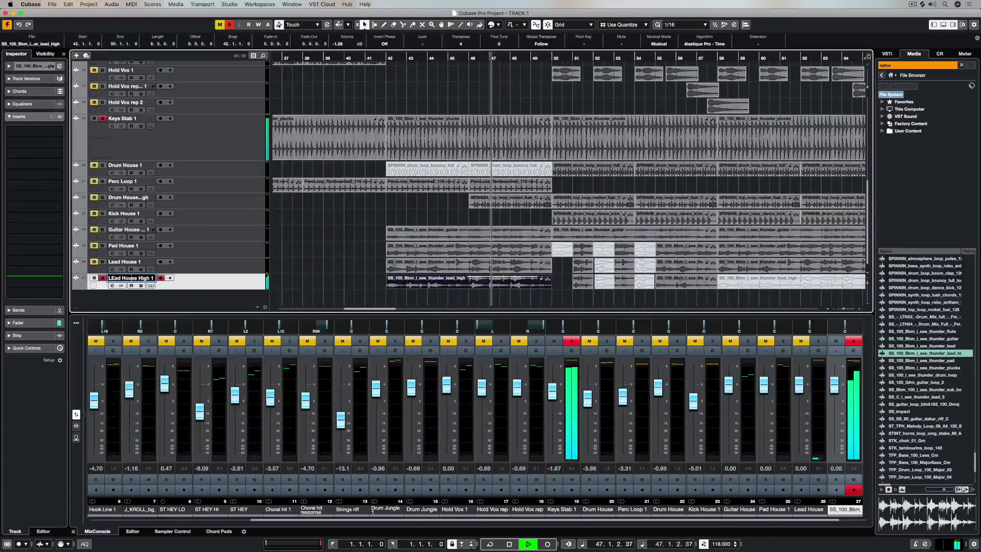
{"action": "left_click", "coordinate": [111, 278]}
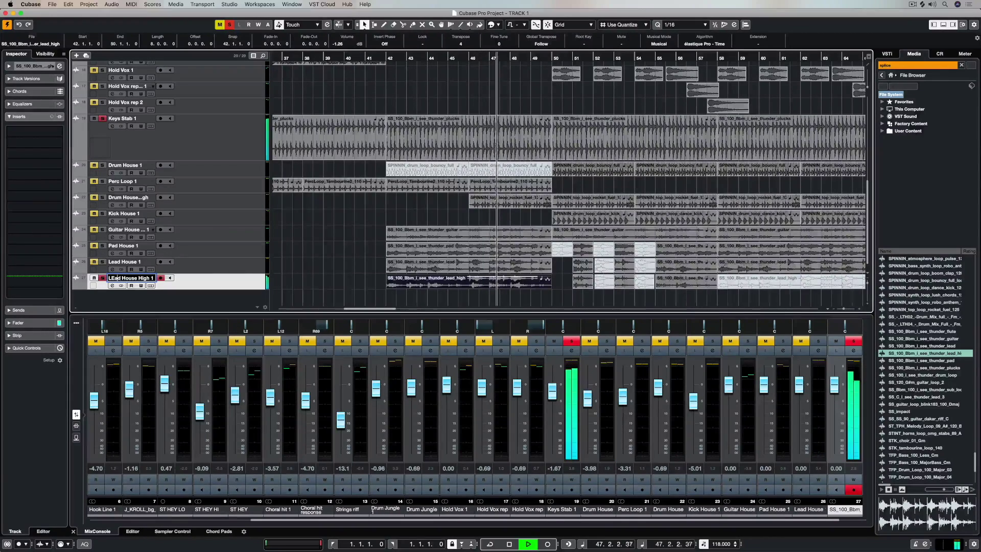
{"action": "key", "text": "BackSpace"}
{"action": "type", "text": "e"}
{"action": "key", "text": "Return"}
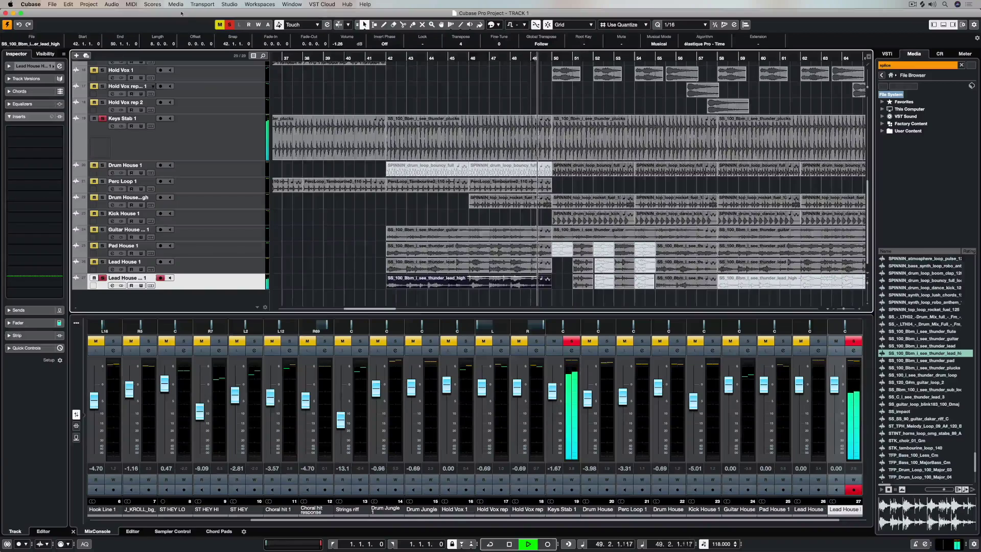
Deactivate solo on all tracks at once and stop playback.
{"action": "left_click", "coordinate": [229, 25]}
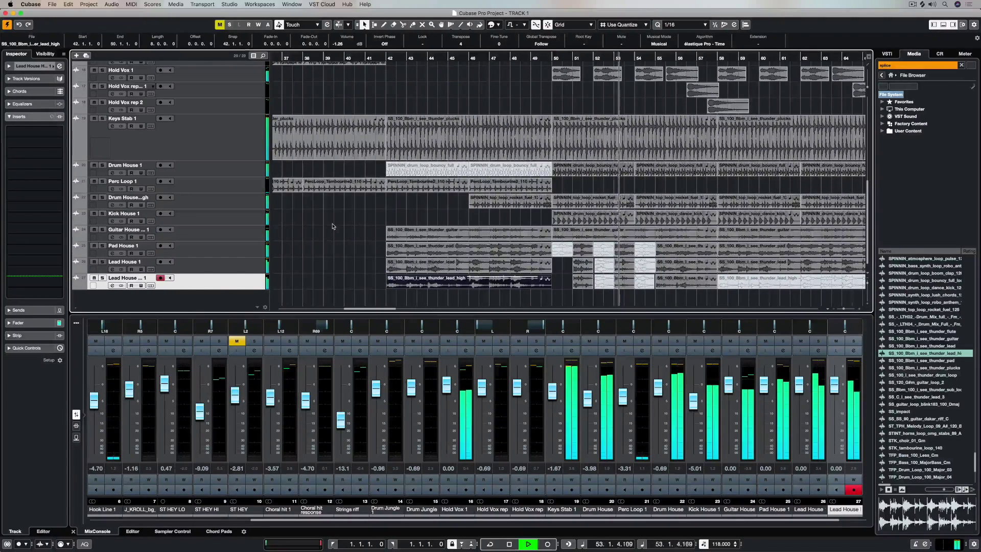
{"action": "key", "text": "space"}
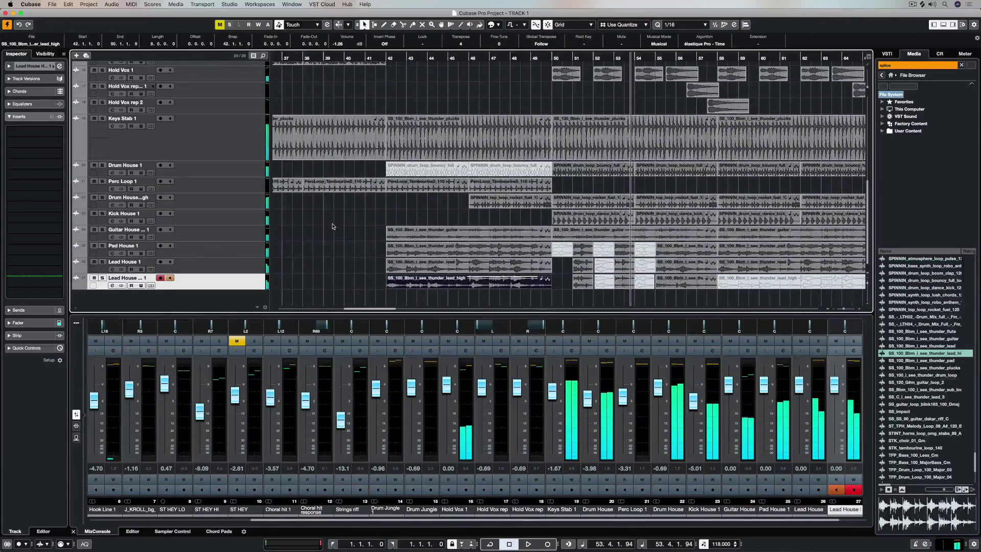
{"action": "key", "text": "g"}
{"action": "key", "text": "g"}
{"action": "key", "text": "g"}
{"action": "key", "text": "g"}
{"action": "key", "text": "g"}
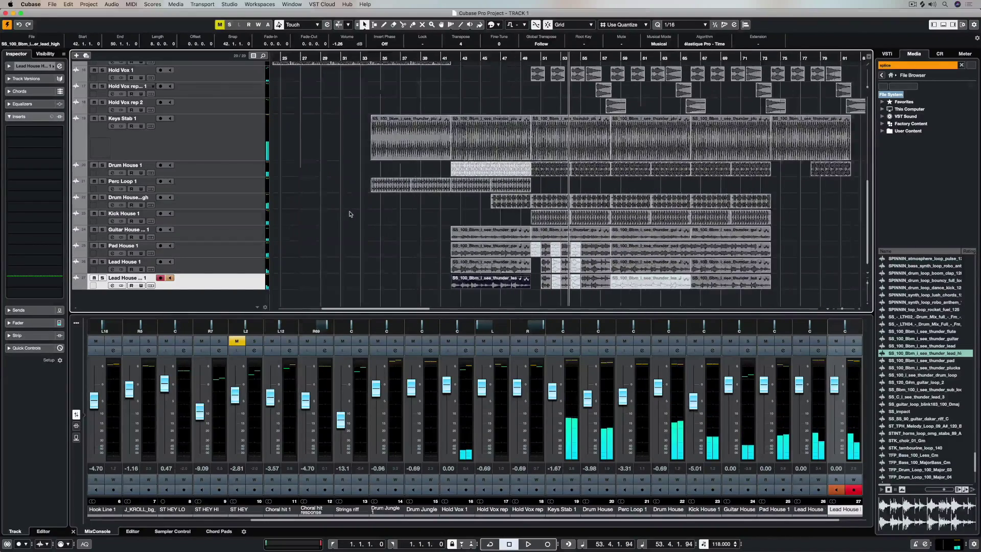
Play the unsoloed arrangement from near the project start, and continue listening from the house section around bar 55.
{"action": "scroll", "coordinate": [349, 214], "scroll_direction": "up", "scroll_amount": 10}
{"action": "key", "text": "h"}
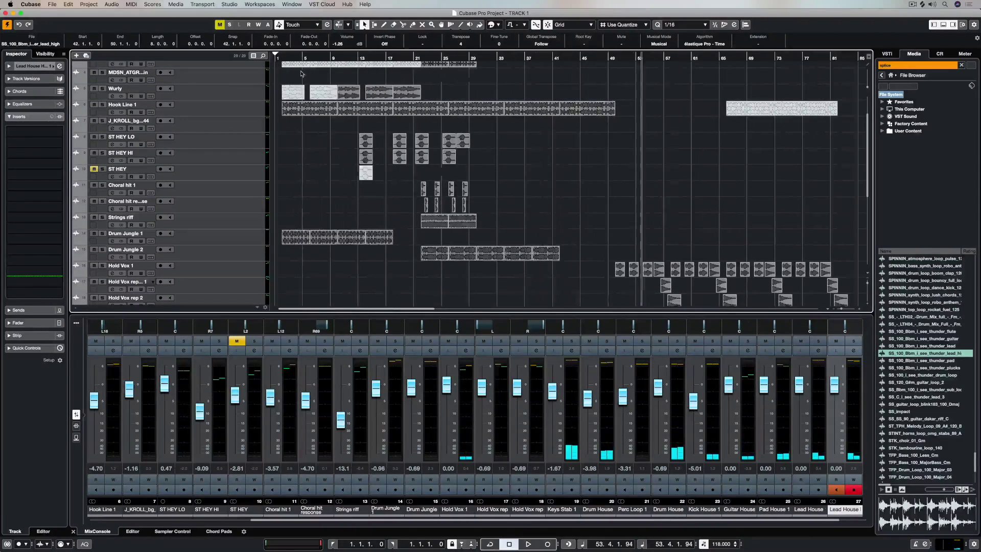
{"action": "left_click", "coordinate": [290, 57]}
{"action": "key", "text": "space"}
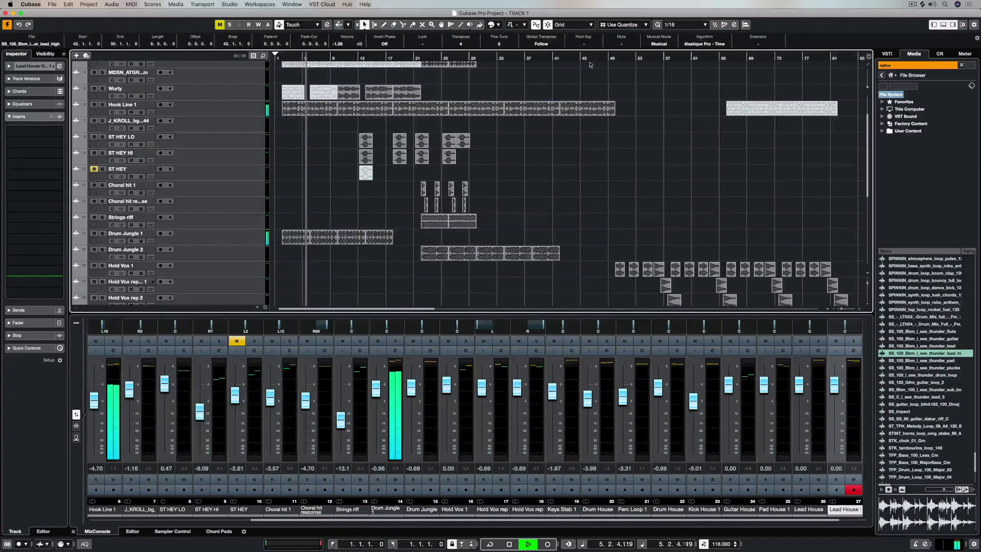
{"action": "left_click", "coordinate": [656, 61]}
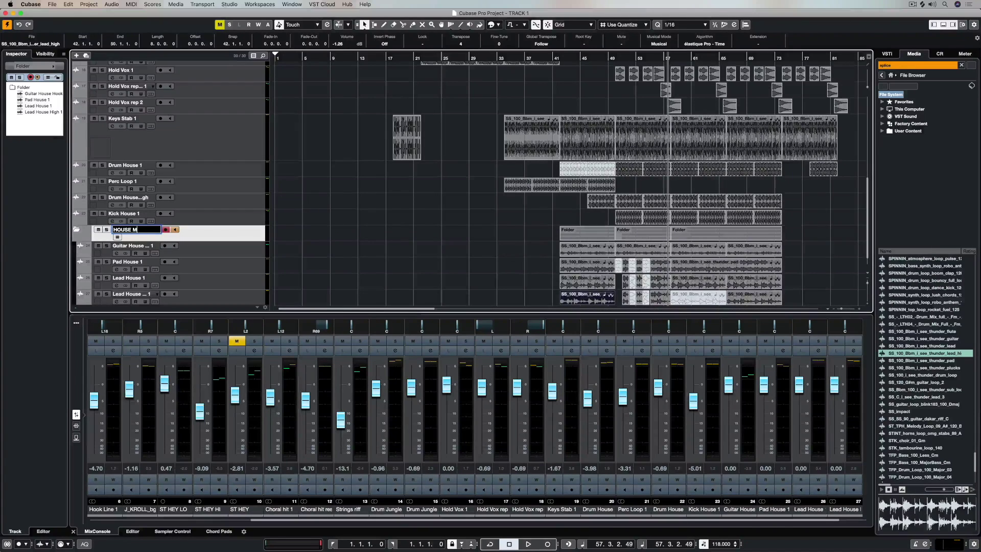
Name the new folder holding the house guitar, pad and lead tracks HOUSE MUSIC.
{"action": "type", "text": "USIC"}
{"action": "key", "text": "Return"}
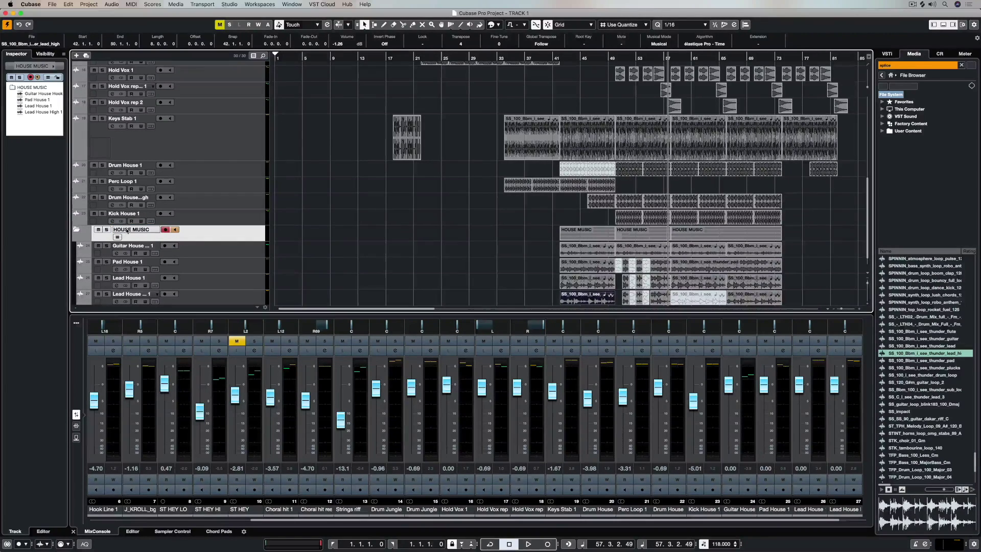
Move the tracks from Drum House 1 through Kick House 1 into a new folder named HOUSE BEATS.
{"action": "left_click", "coordinate": [134, 170]}
{"action": "left_click", "coordinate": [194, 214], "text": "shift"}
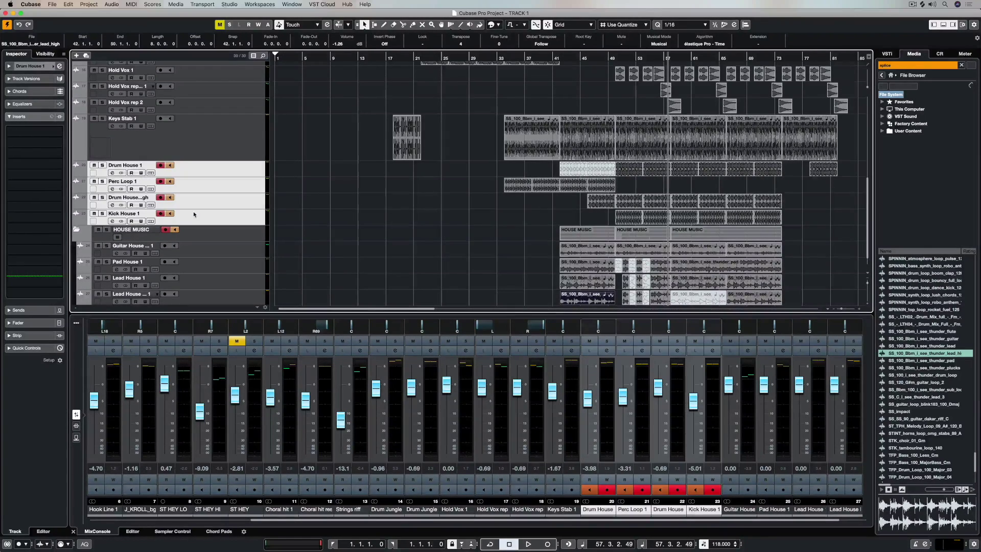
{"action": "right_click", "coordinate": [205, 172]}
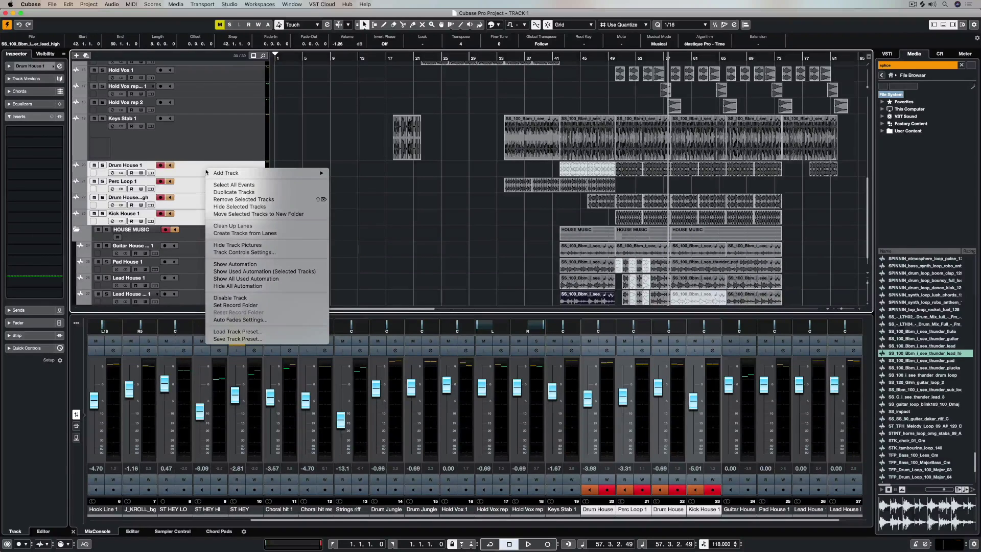
{"action": "left_click", "coordinate": [258, 214]}
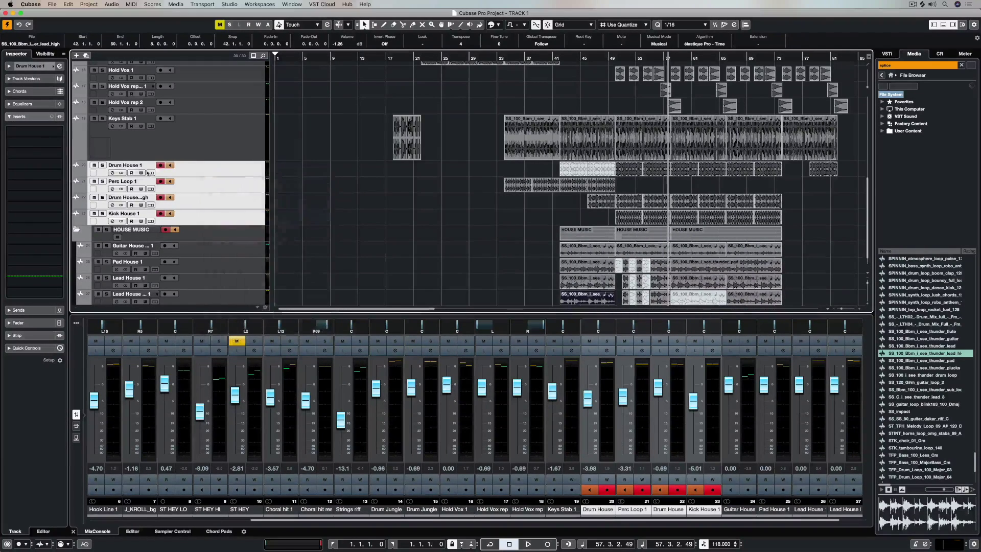
{"action": "double_click", "coordinate": [137, 165]}
{"action": "type", "text": "HOUSE BEATS"}
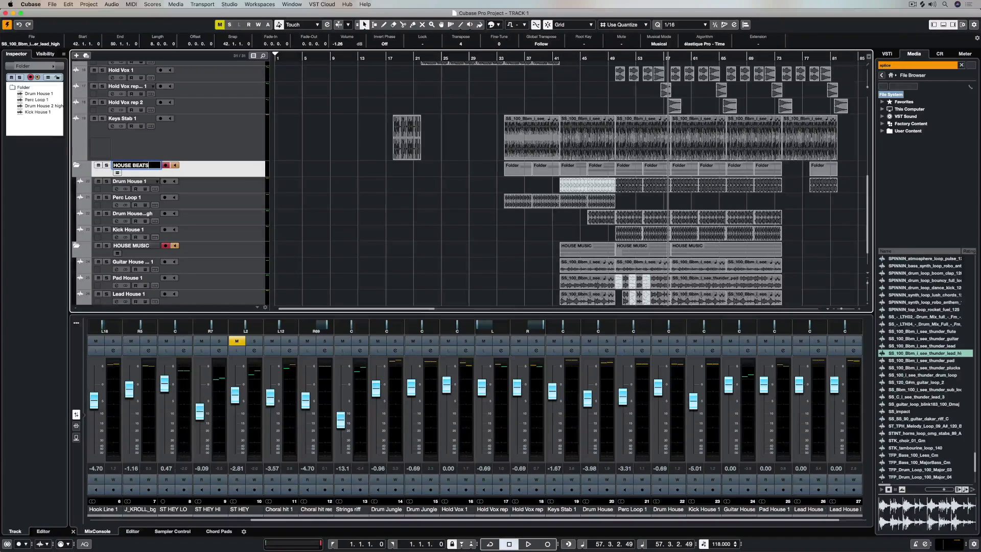
{"action": "key", "text": "Return"}
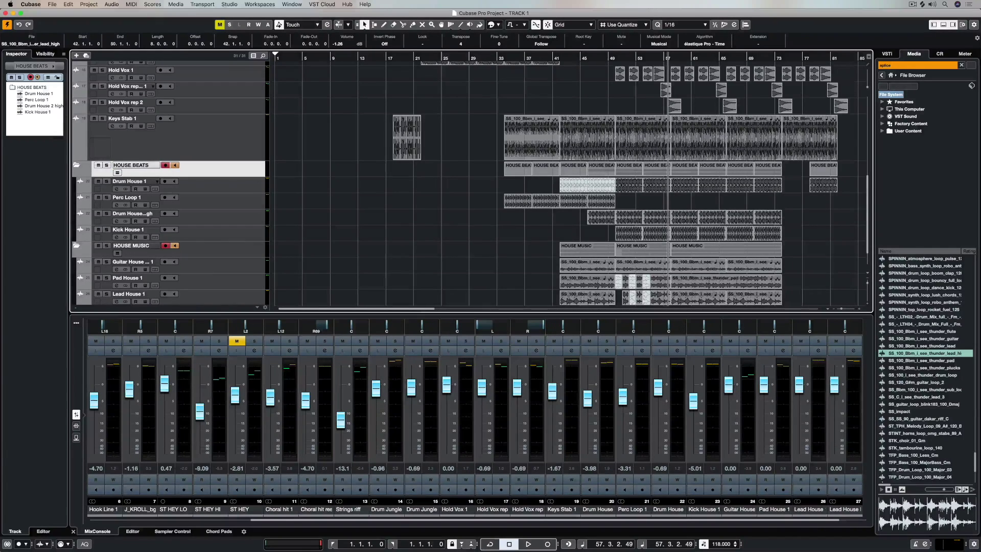
Colour the HOUSE BEATS folder track orange-red and the HOUSE MUSIC folder track lime green.
{"action": "left_click", "coordinate": [53, 66]}
{"action": "left_click", "coordinate": [73, 88]}
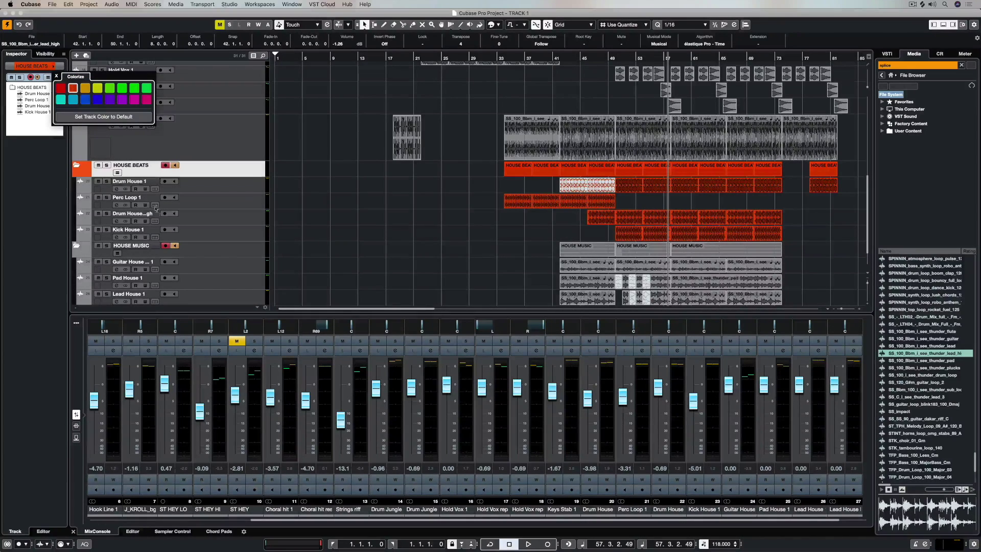
{"action": "left_click", "coordinate": [199, 245]}
{"action": "left_click", "coordinate": [53, 66]}
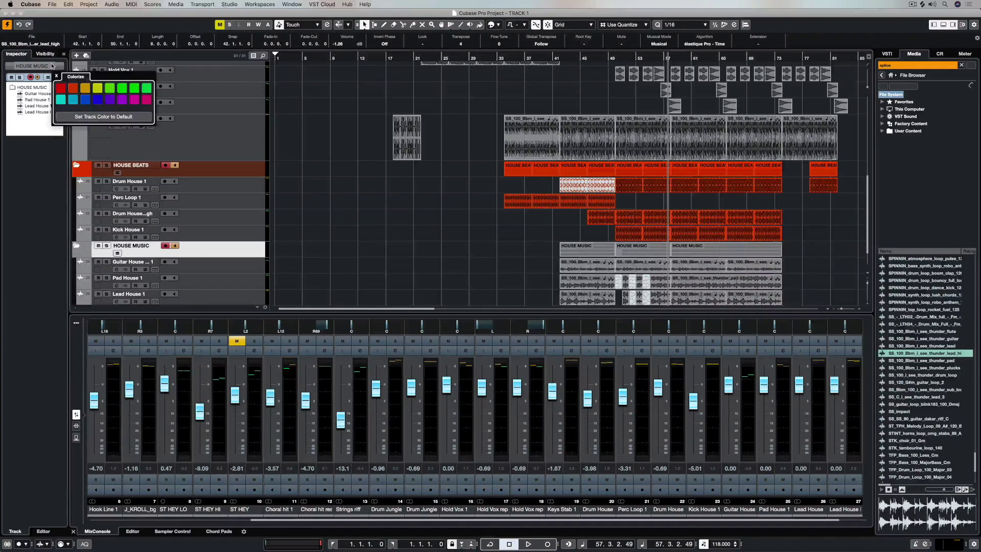
{"action": "left_click", "coordinate": [110, 88]}
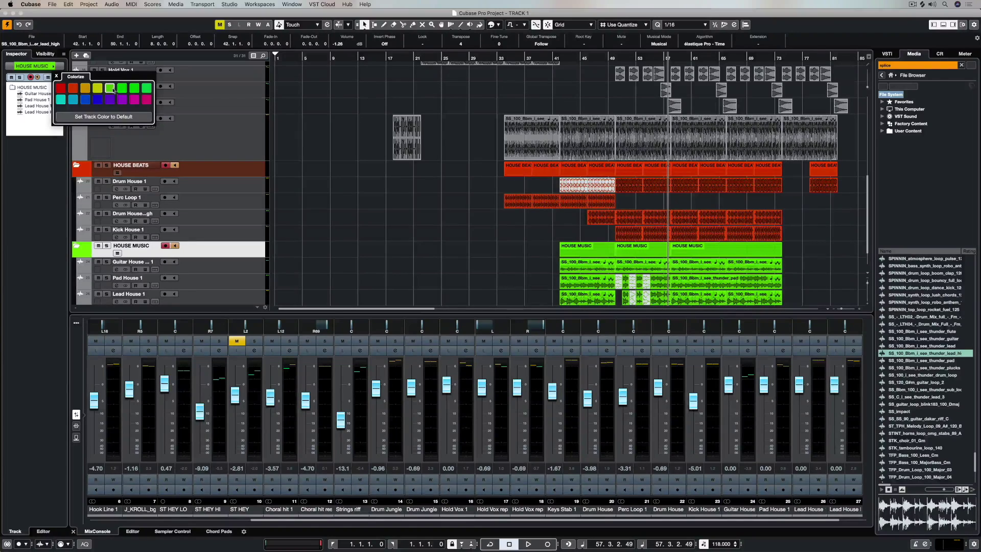
{"action": "left_click", "coordinate": [364, 179]}
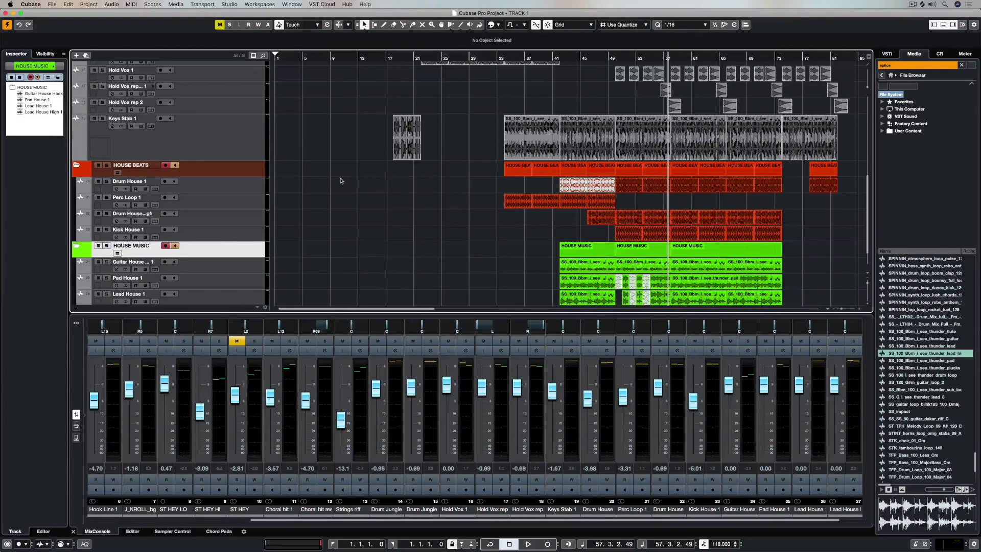
Move the Keys Stab 1 track into the HOUSE MUSIC folder.
{"action": "scroll", "coordinate": [341, 181], "scroll_direction": "up", "scroll_amount": 3}
{"action": "left_click", "coordinate": [229, 187]}
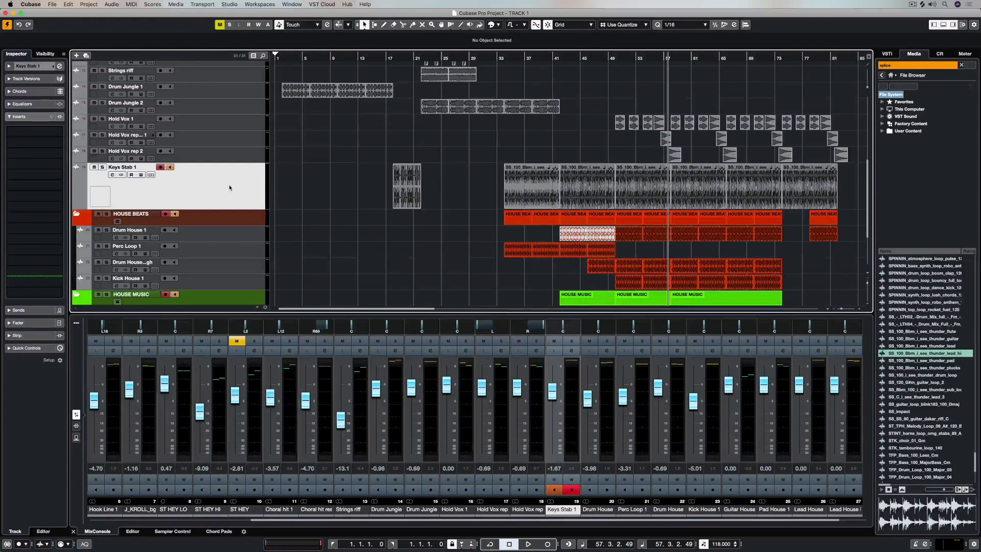
{"action": "scroll", "coordinate": [229, 188], "scroll_direction": "down", "scroll_amount": 3}
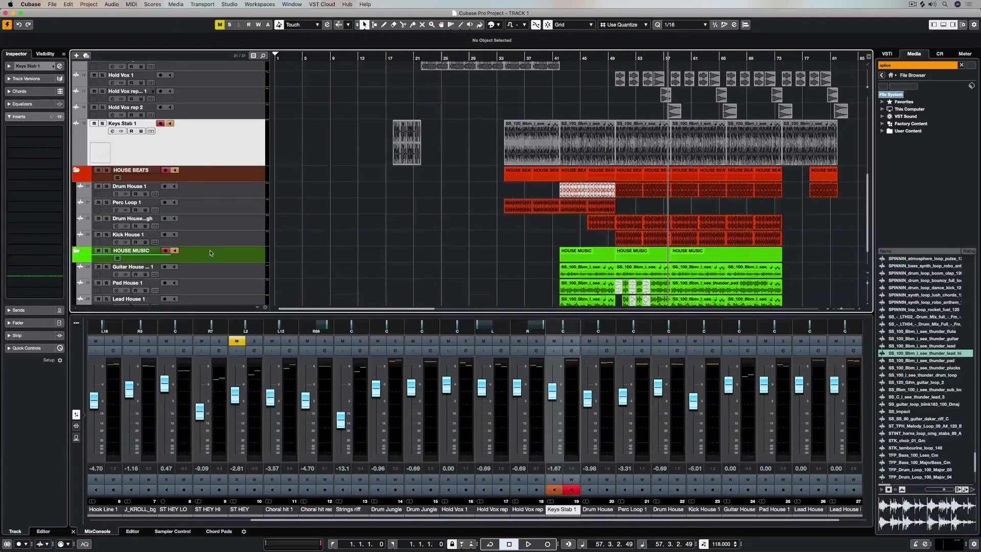
{"action": "left_click_drag", "start_coordinate": [210, 253], "coordinate": [210, 252]}
{"action": "scroll", "coordinate": [212, 182], "scroll_direction": "down", "scroll_amount": 2}
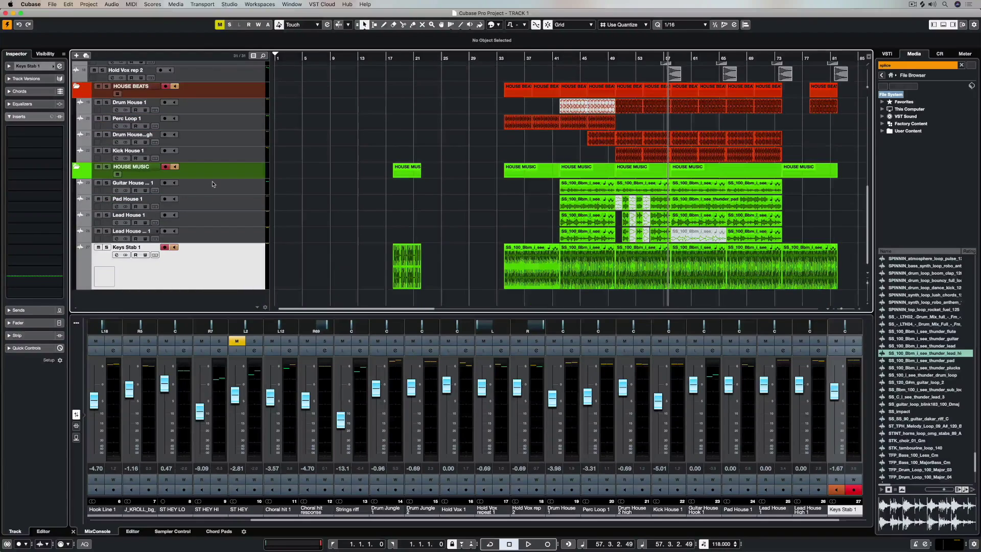
Move the tracks from Hold Vox 1 through Hold Vox rep 2 into a new folder named HOUSE VOX.
{"action": "scroll", "coordinate": [213, 184], "scroll_direction": "up", "scroll_amount": 3}
{"action": "scroll", "coordinate": [213, 183], "scroll_direction": "up", "scroll_amount": 3}
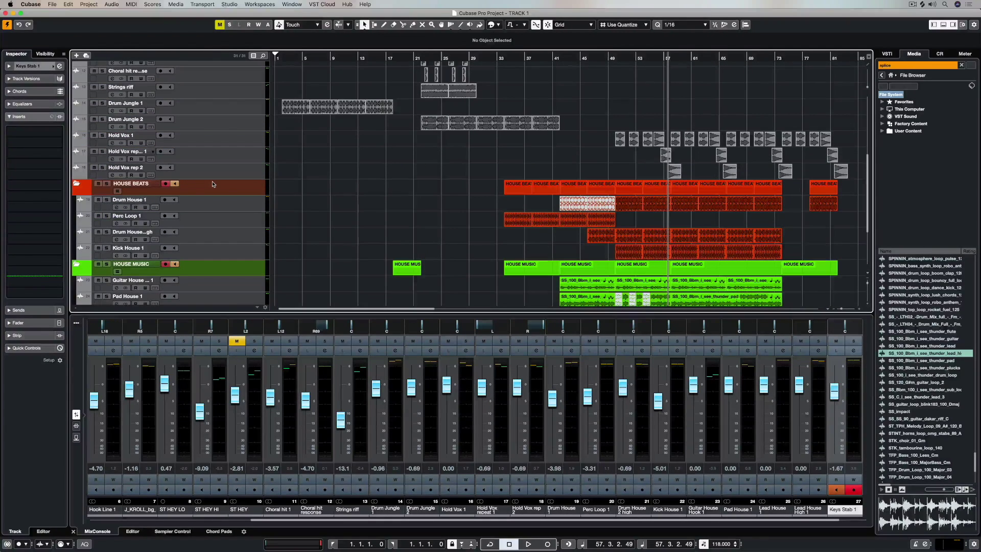
{"action": "scroll", "coordinate": [212, 184], "scroll_direction": "up", "scroll_amount": 3}
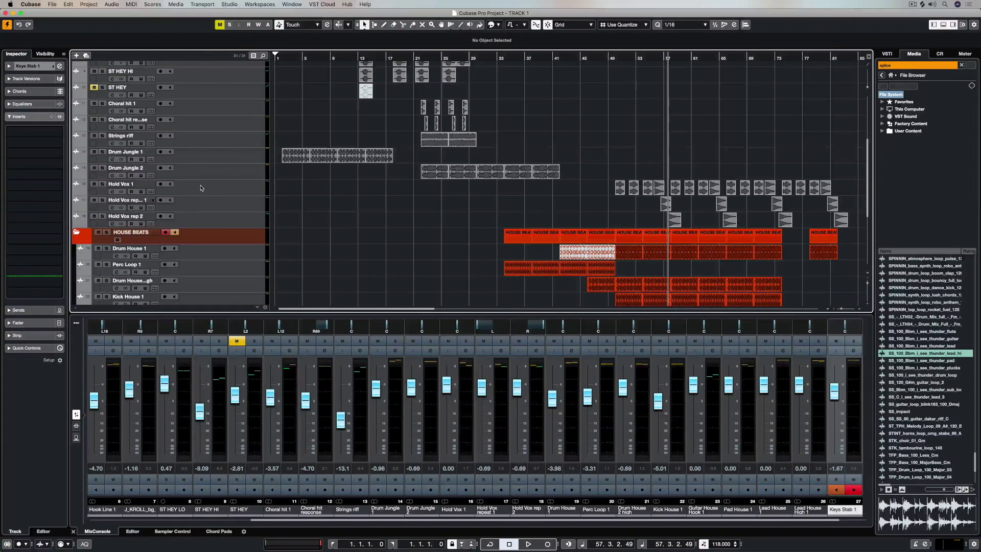
{"action": "left_click", "coordinate": [201, 188]}
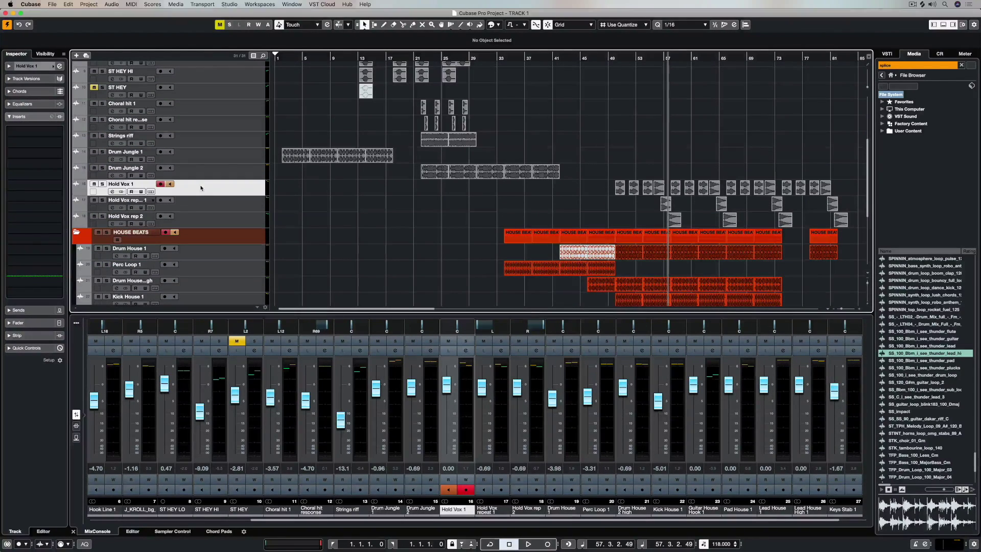
{"action": "left_click", "coordinate": [220, 223], "text": "shift"}
{"action": "right_click", "coordinate": [212, 184]}
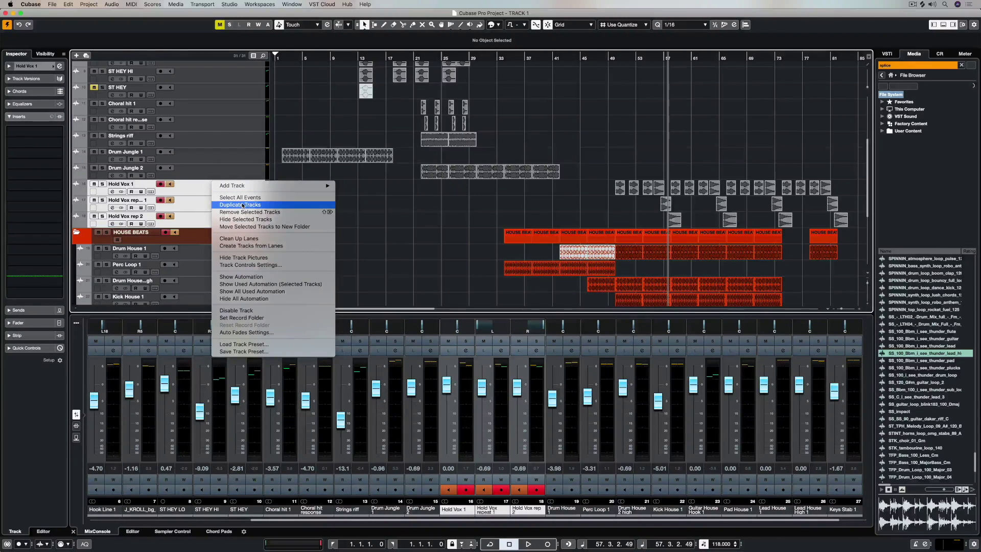
{"action": "left_click", "coordinate": [232, 226]}
{"action": "double_click", "coordinate": [121, 184]}
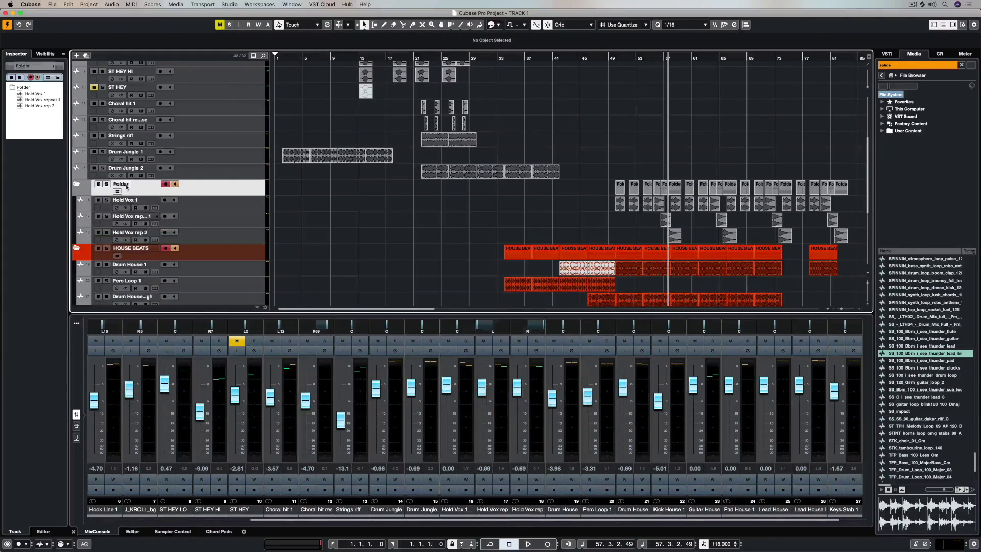
{"action": "type", "text": "HOUSE VO"}
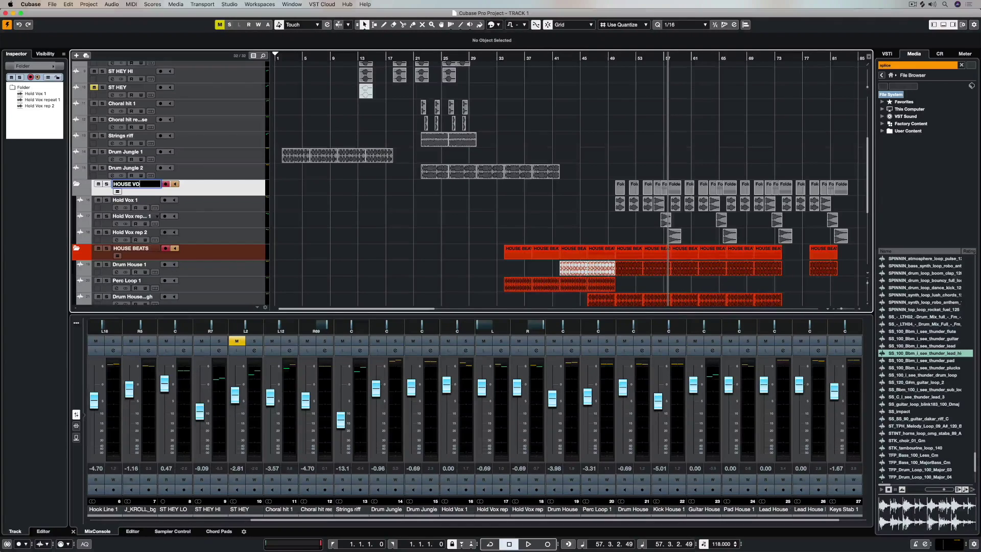
{"action": "type", "text": "X"}
{"action": "key", "text": "Return"}
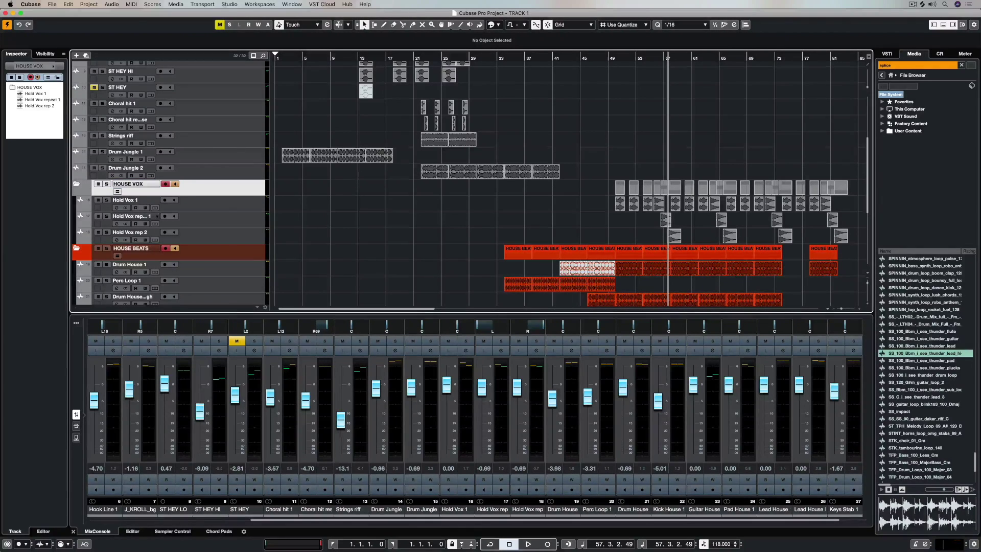
Colour the HOUSE VOX folder track turquoise and collapse the HOUSE VOX, HOUSE BEATS and HOUSE MUSIC folders.
{"action": "left_click", "coordinate": [53, 66]}
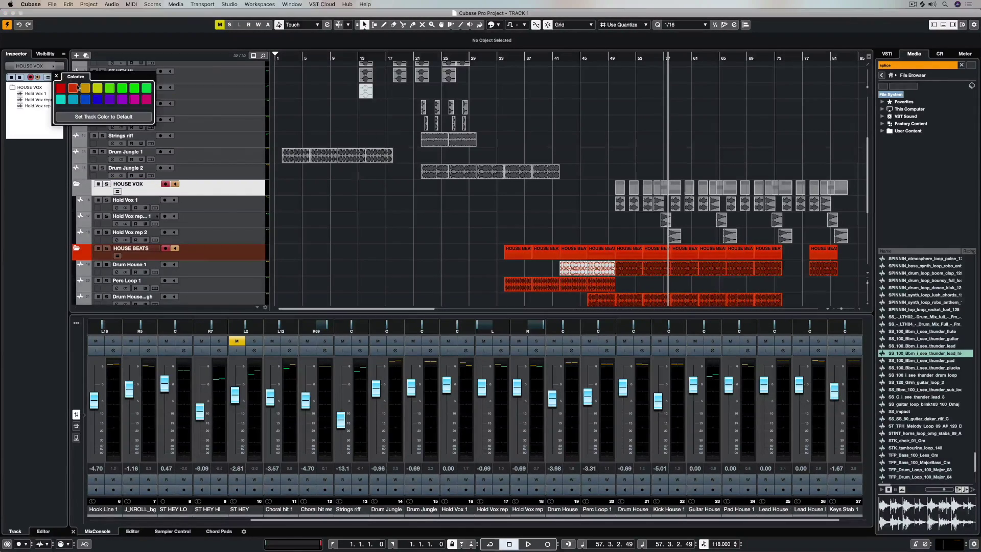
{"action": "left_click", "coordinate": [62, 99]}
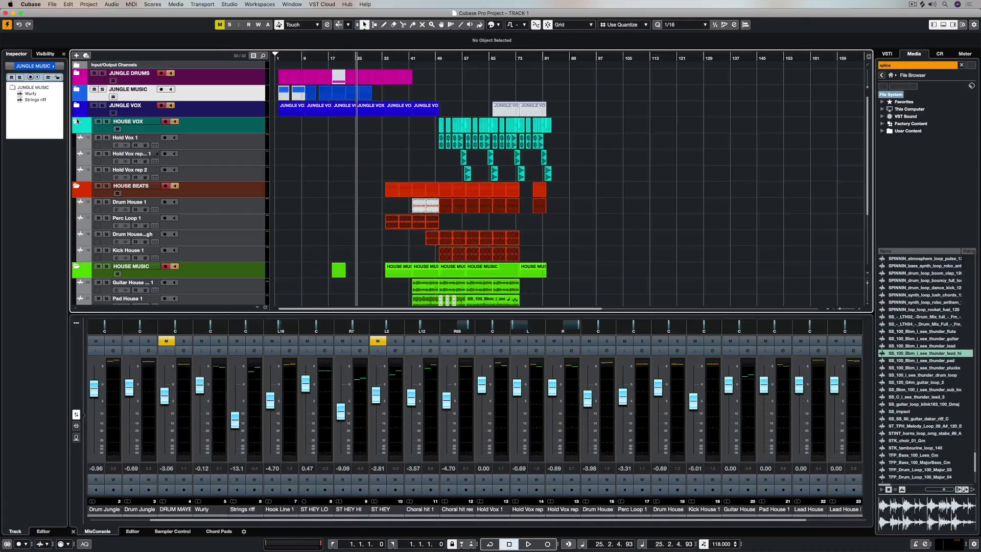
{"action": "left_click", "coordinate": [76, 121]}
{"action": "left_click", "coordinate": [75, 138]}
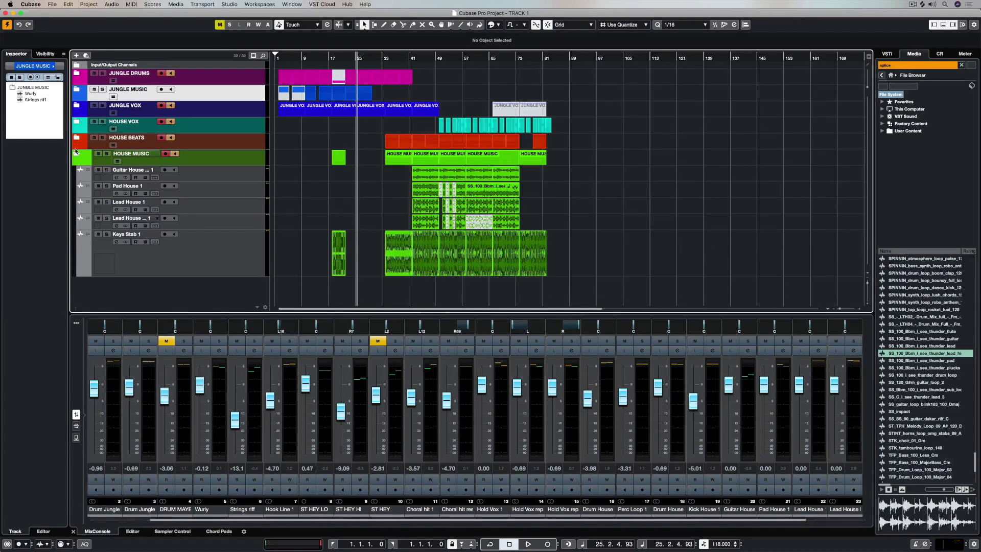
{"action": "left_click", "coordinate": [76, 154]}
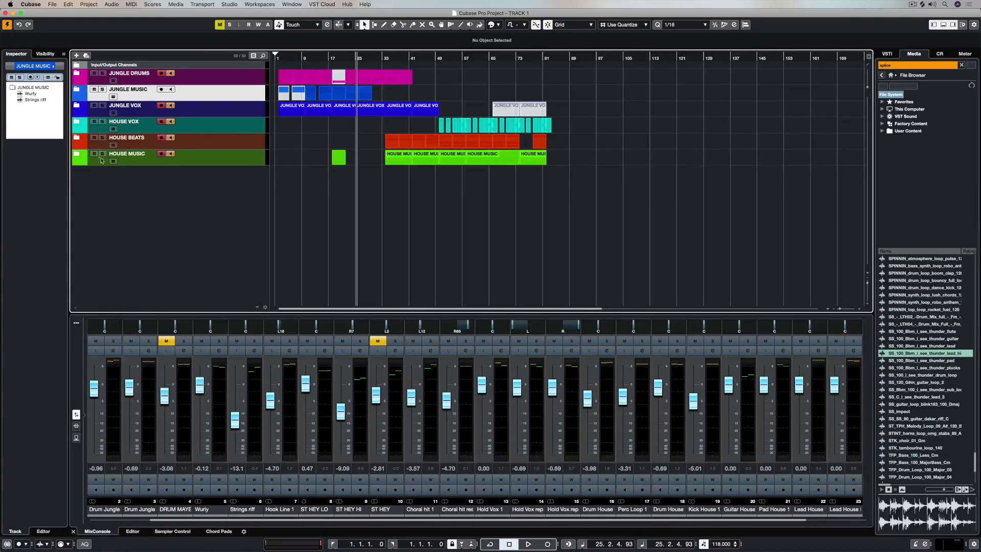
Expand the HOUSE MUSIC folder and audition the Keys Stab 1 clips at bar 18 and around bar 34 with that track soloed.
{"action": "left_click", "coordinate": [76, 154]}
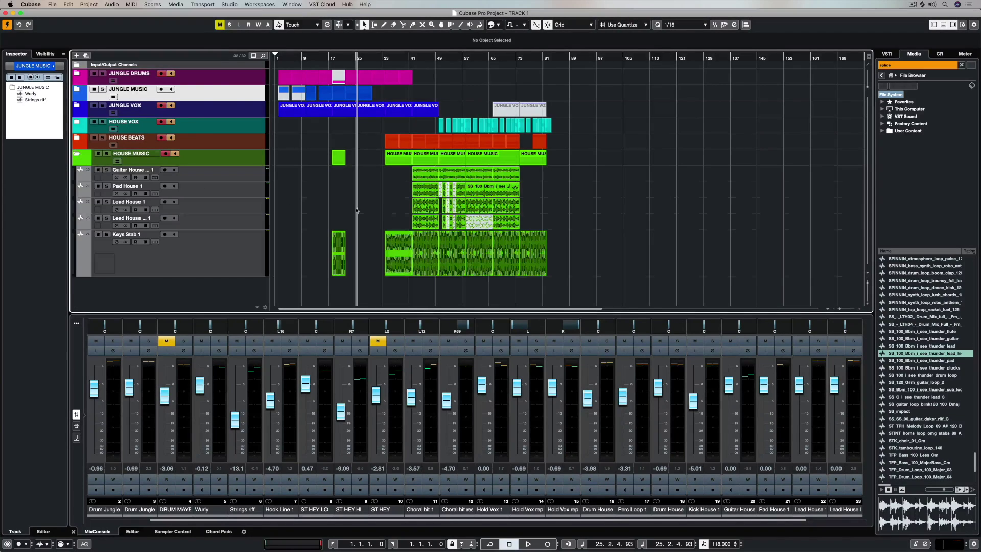
{"action": "left_click", "coordinate": [213, 256]}
{"action": "left_click", "coordinate": [338, 254]}
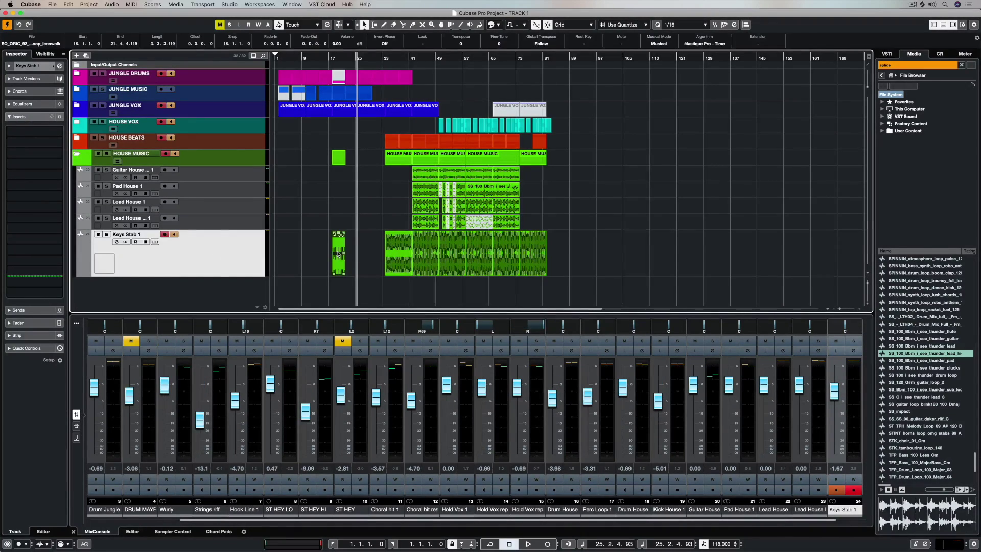
{"action": "key", "text": "space"}
{"action": "key", "text": "h"}
{"action": "key", "text": "h"}
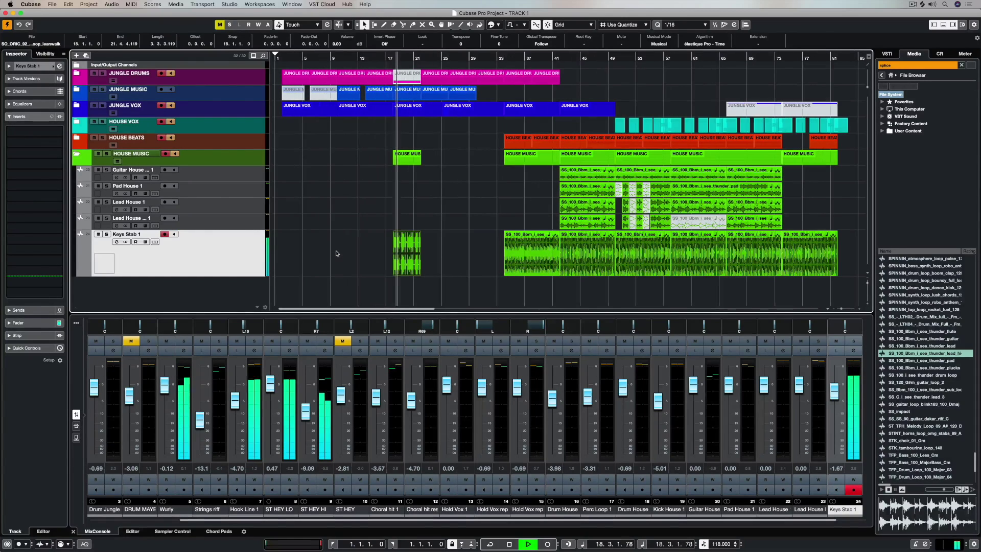
{"action": "key", "text": "h"}
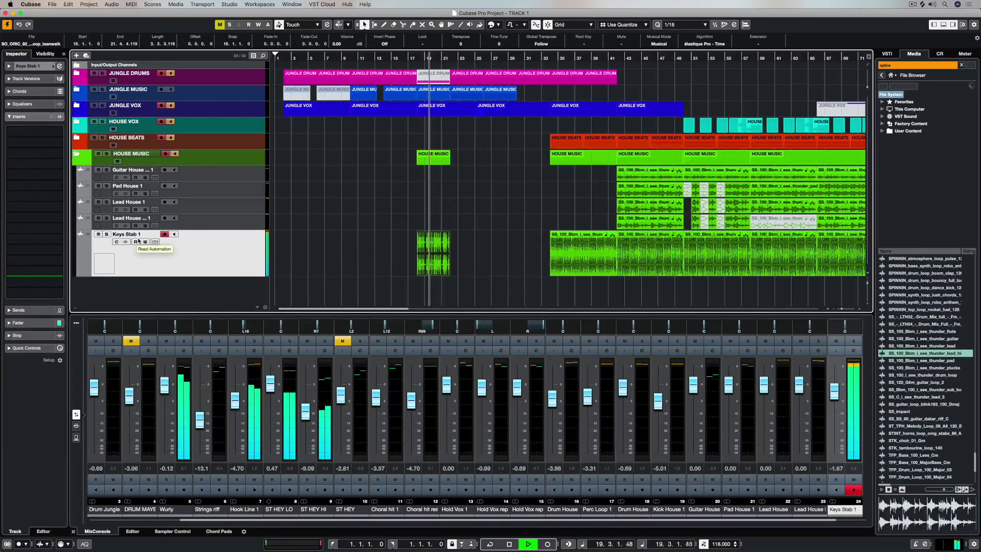
{"action": "left_click", "coordinate": [106, 234]}
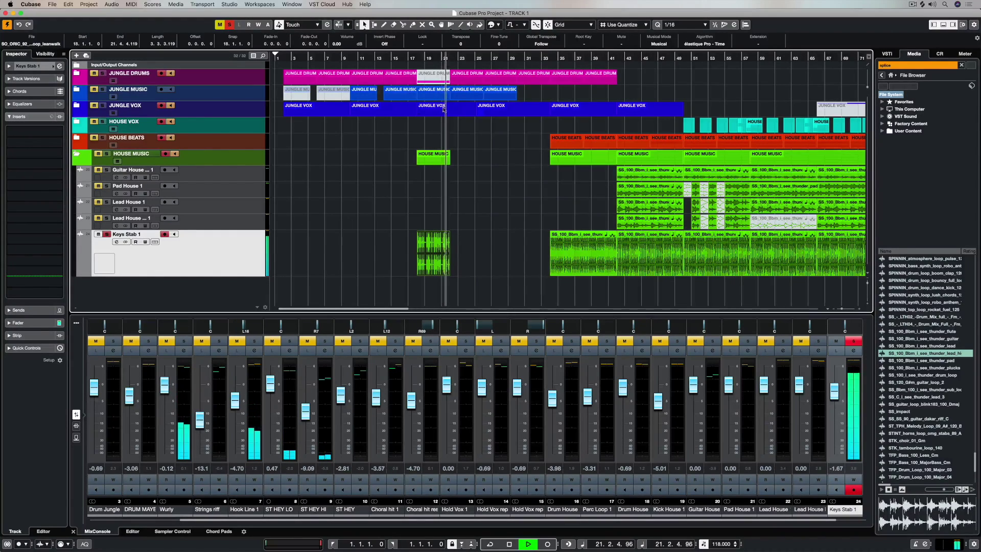
{"action": "left_click", "coordinate": [431, 56]}
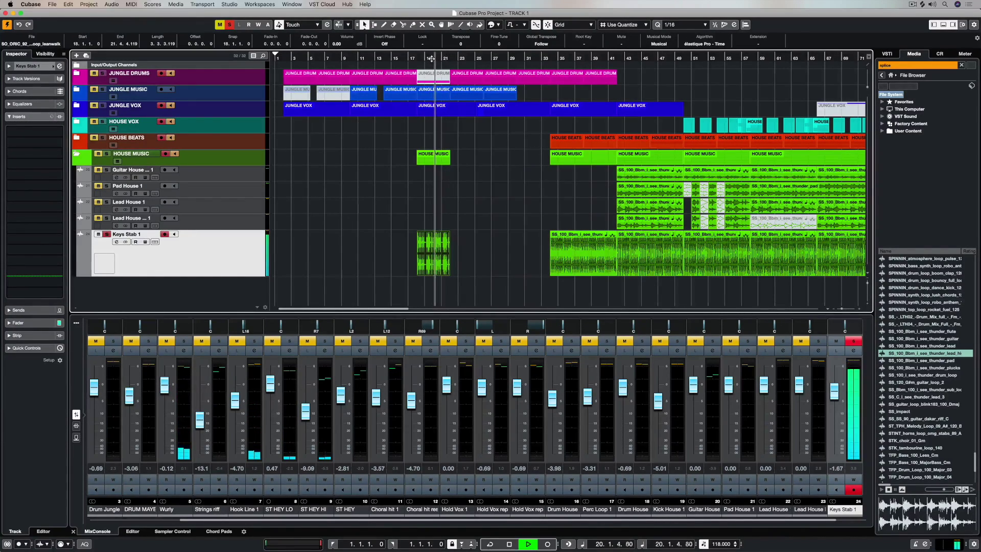
{"action": "left_click", "coordinate": [557, 58]}
{"action": "key", "text": "space"}
Move the Keys Stab 1 clip at bar 18 onto a new audio track and name that track Jungle Drums 3.
{"action": "left_click", "coordinate": [433, 266]}
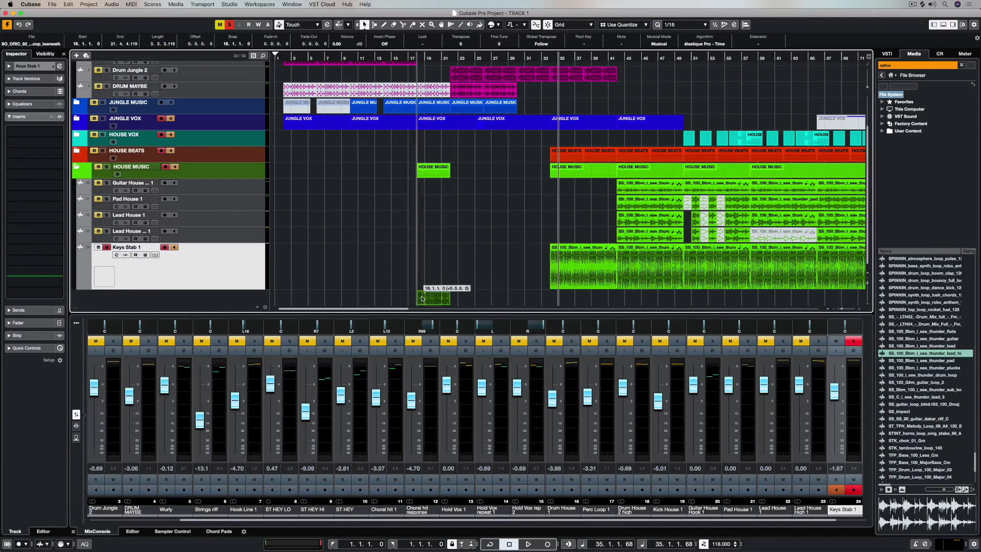
{"action": "left_click_drag", "start_coordinate": [421, 301], "coordinate": [421, 301]}
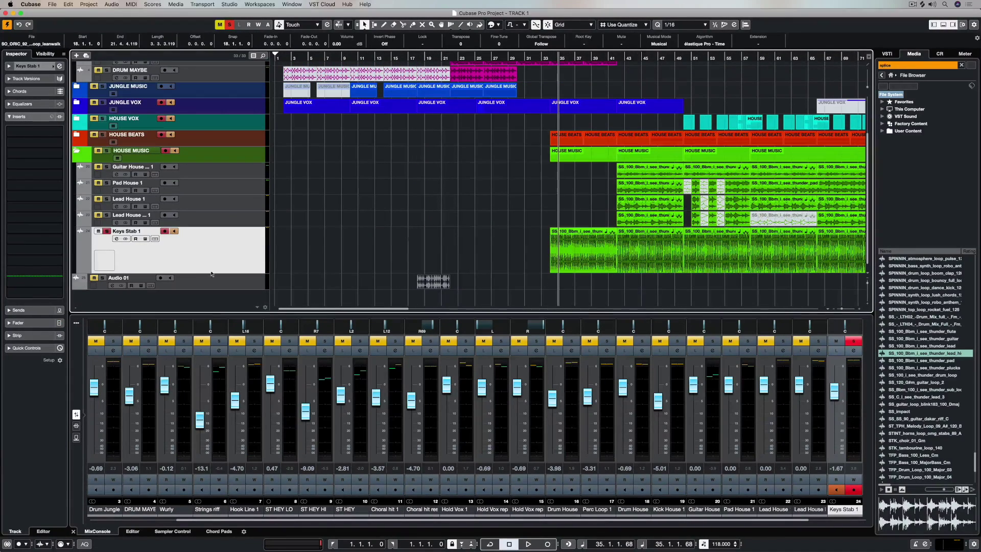
{"action": "double_click", "coordinate": [119, 278]}
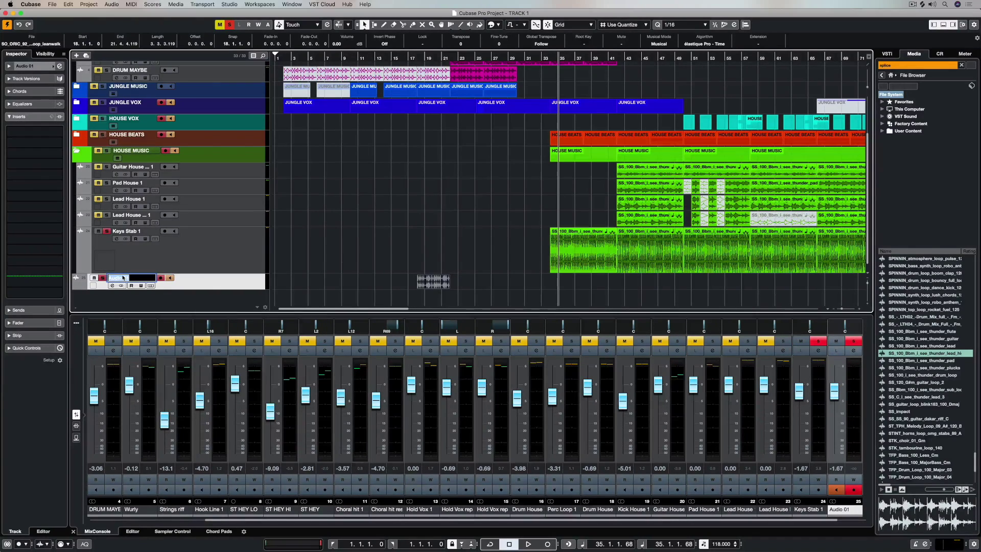
{"action": "type", "text": "Jungle Drums 3"}
{"action": "key", "text": "Return"}
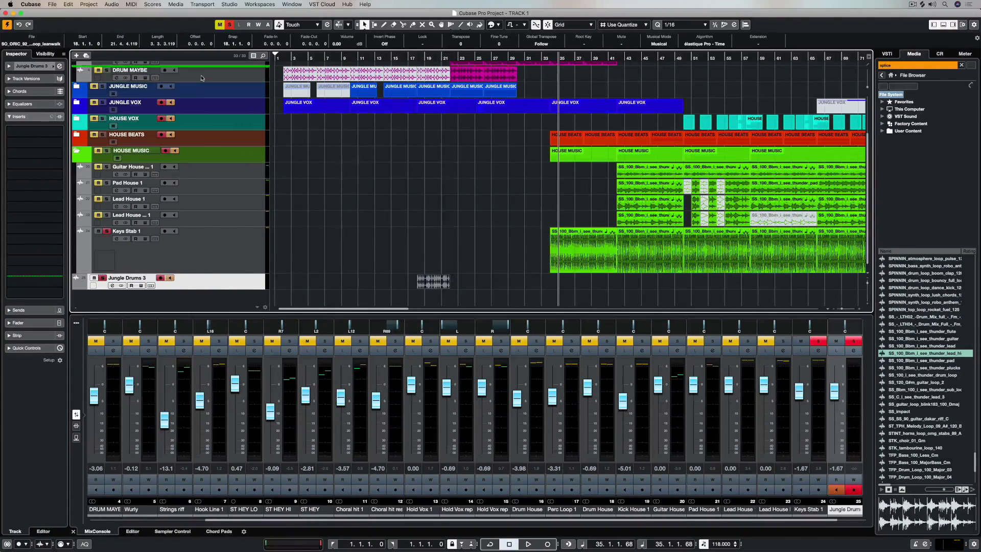
Move the Jungle Drums 3 track into the JUNGLE DRUMS folder, between Drum Jungle 2 and DRUM MAYBE.
{"action": "scroll", "coordinate": [198, 92], "scroll_direction": "up", "scroll_amount": 3}
{"action": "mouse_move", "coordinate": [198, 92]}
{"action": "left_mouse_down"}
{"action": "mouse_move", "coordinate": [198, 129]}
{"action": "mouse_move", "coordinate": [207, 87]}
{"action": "left_mouse_up"}
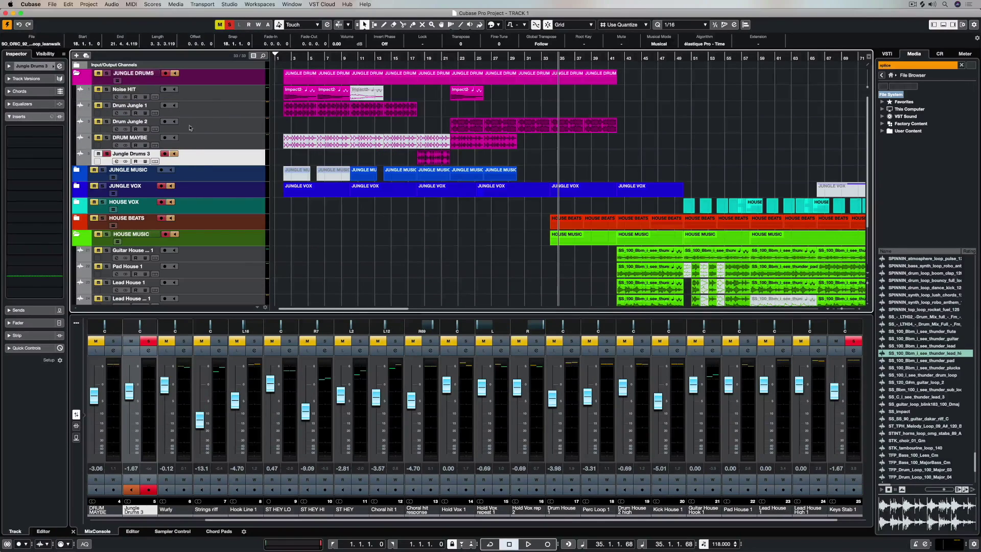
{"action": "left_click_drag", "start_coordinate": [202, 163], "coordinate": [203, 143]}
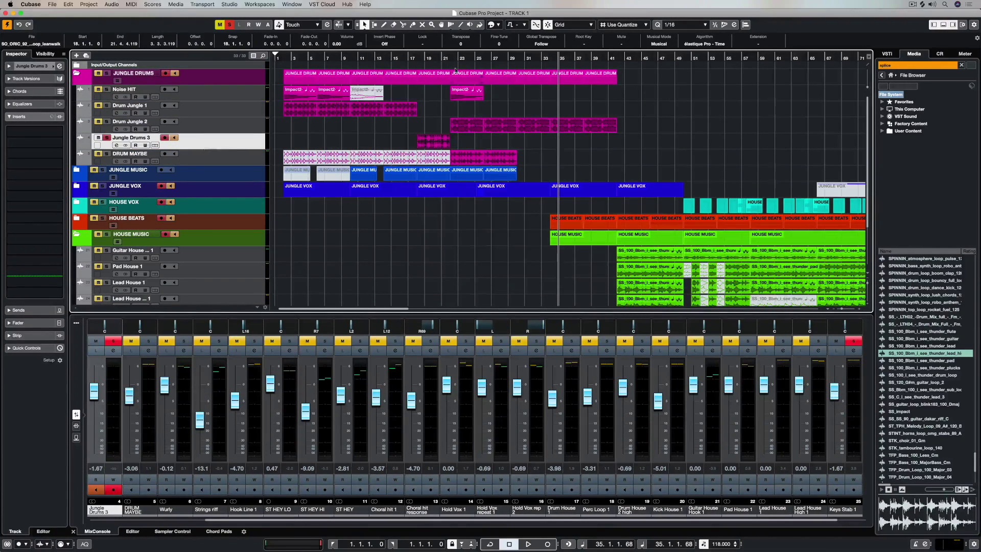
Play the project from bar 18 and deactivate all solo states to hear Jungle Drums 3 in the full arrangement.
{"action": "left_click", "coordinate": [415, 57]}
{"action": "key", "text": "space"}
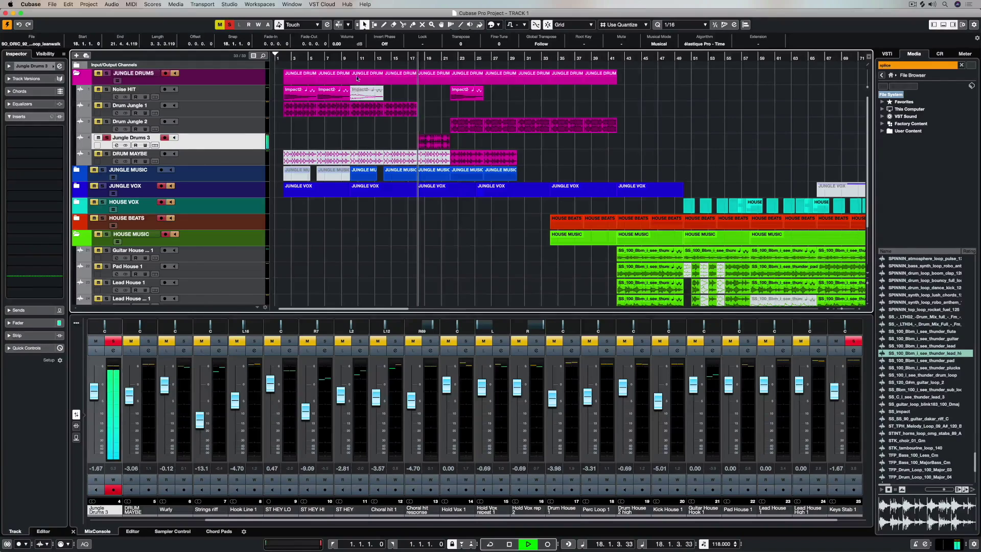
{"action": "left_click", "coordinate": [229, 24]}
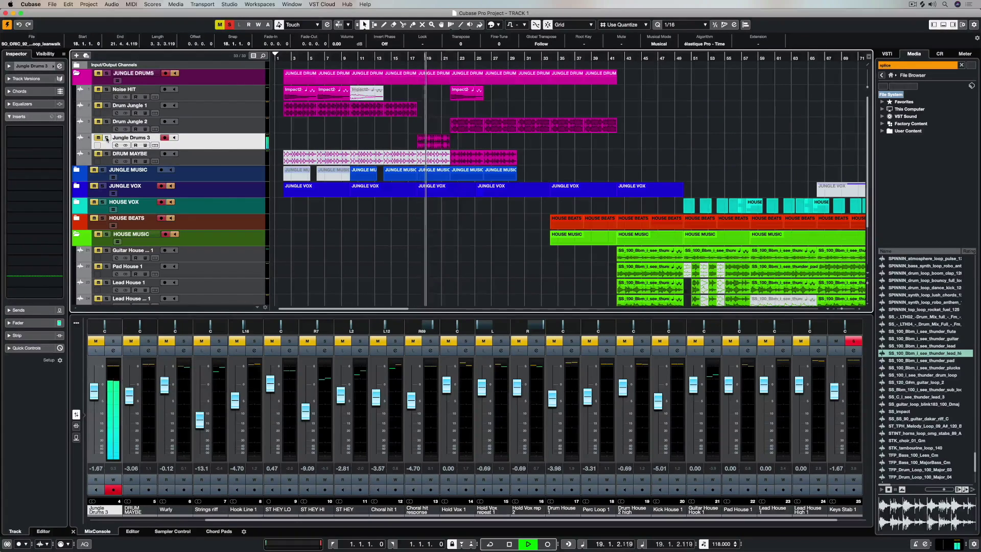
{"action": "left_click", "coordinate": [229, 25]}
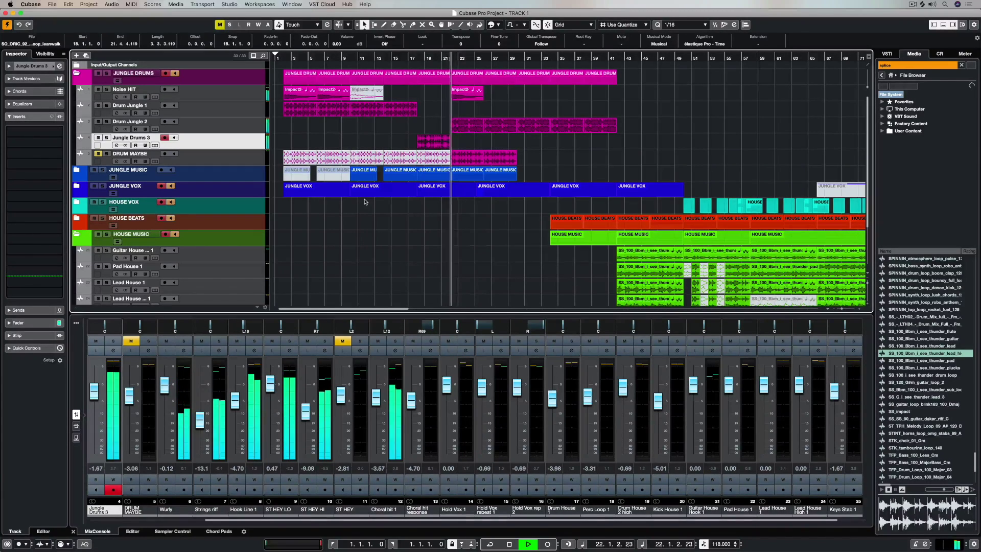
{"action": "key", "text": "g"}
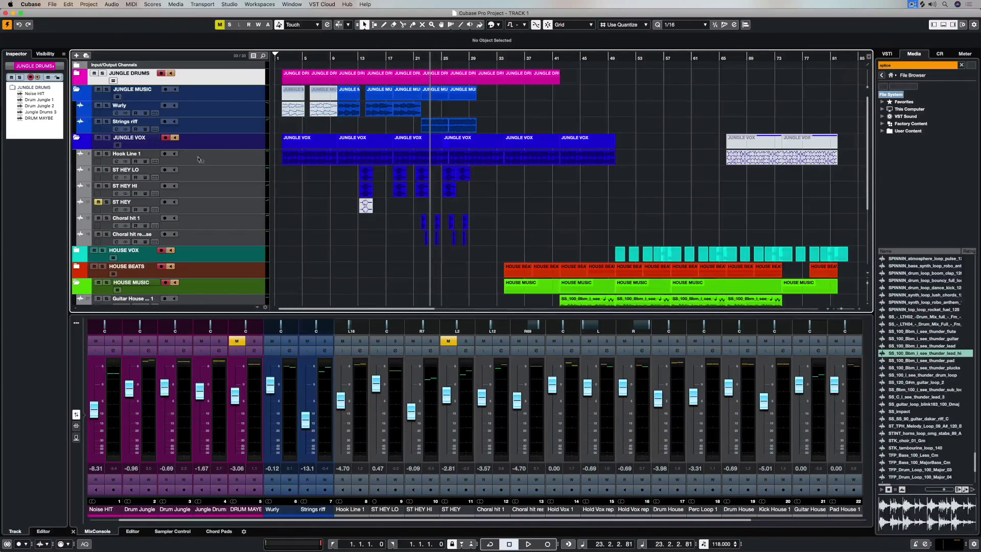
Colour the tracks from Hook Line 1 through Choral hit response dark blue to match the JUNGLE VOX folder.
{"action": "left_click", "coordinate": [202, 160]}
{"action": "left_click", "coordinate": [208, 239], "text": "shift"}
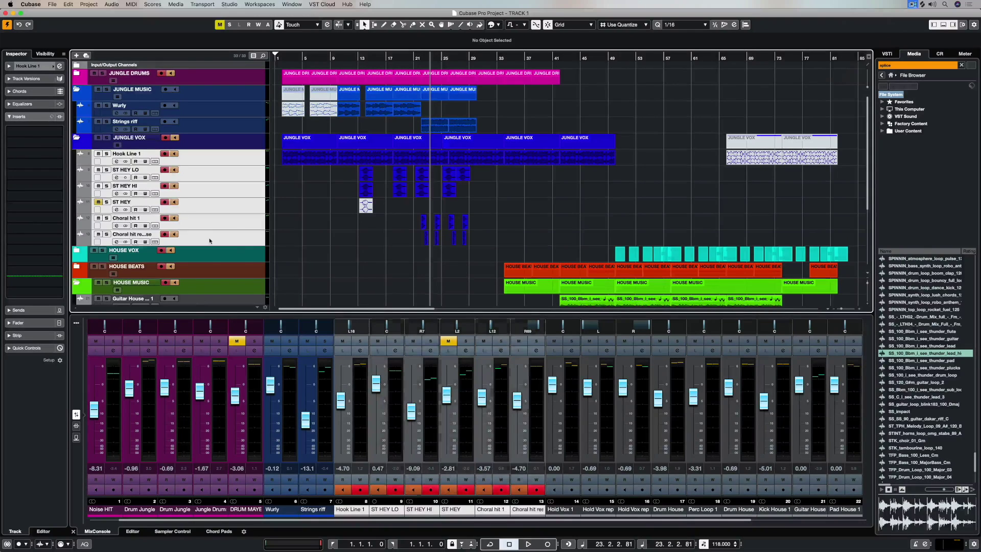
{"action": "left_click", "coordinate": [88, 4]}
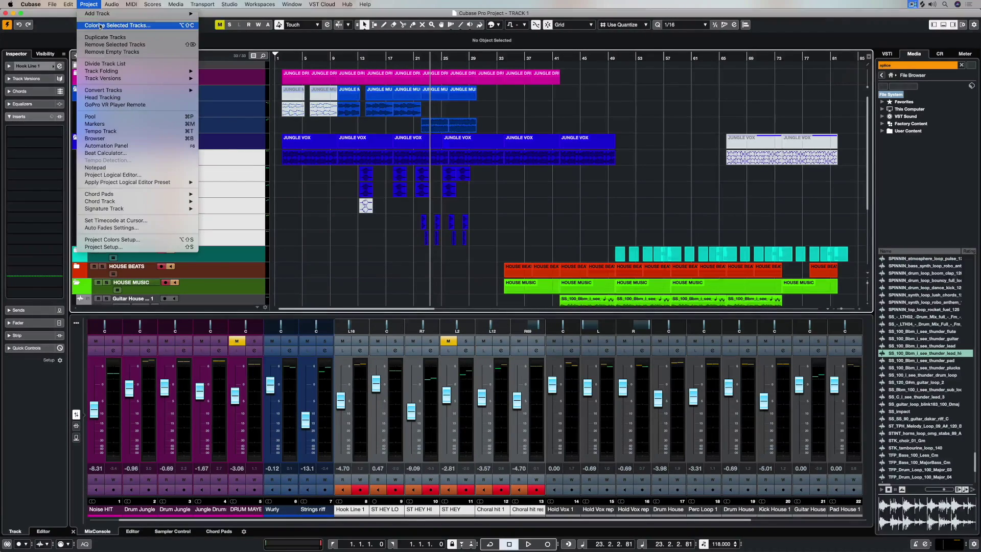
{"action": "left_click", "coordinate": [100, 25]}
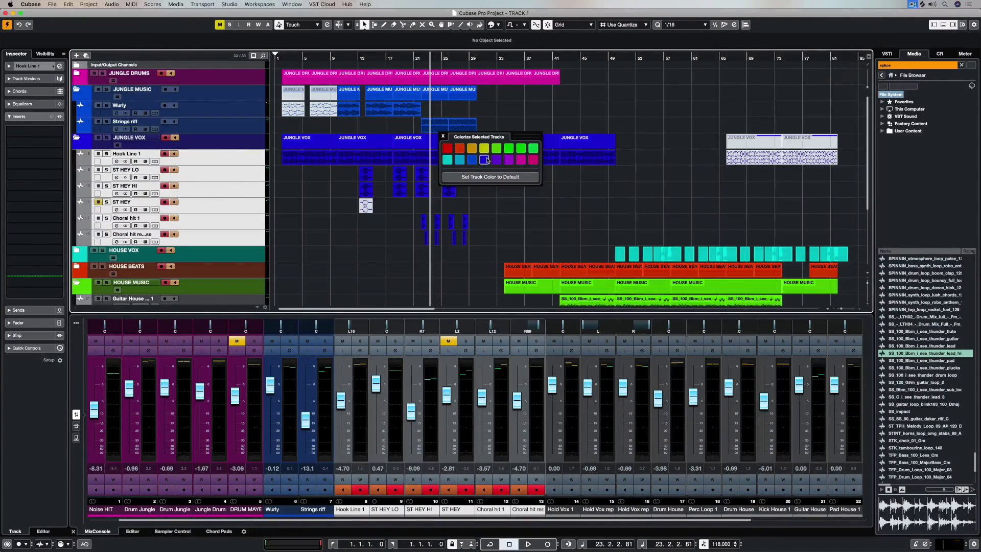
{"action": "left_click", "coordinate": [485, 160]}
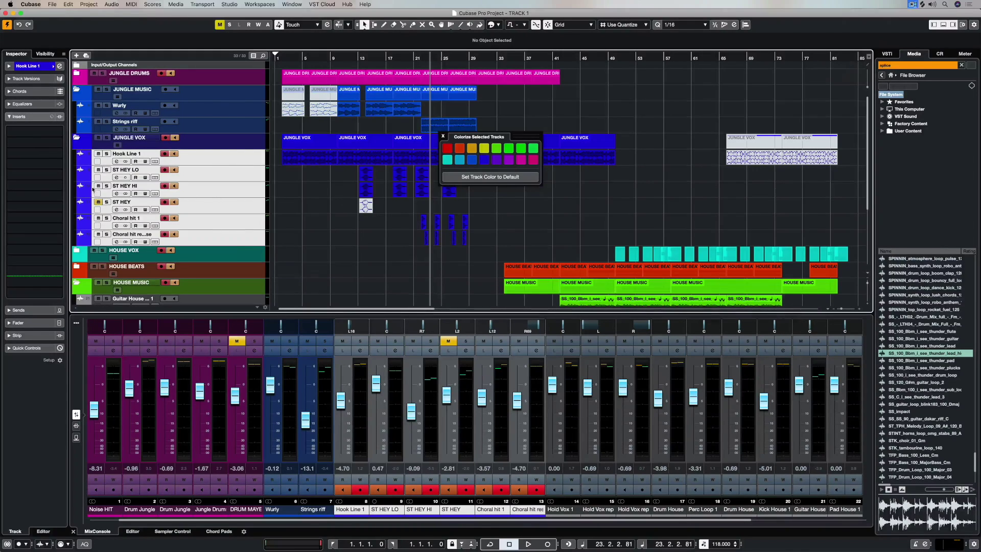
Expand the HOUSE VOX folder and colour the tracks from Hold Vox 1 through Hold Vox rep 2 the folder's turquoise.
{"action": "scroll", "coordinate": [88, 163], "scroll_direction": "down", "scroll_amount": 5}
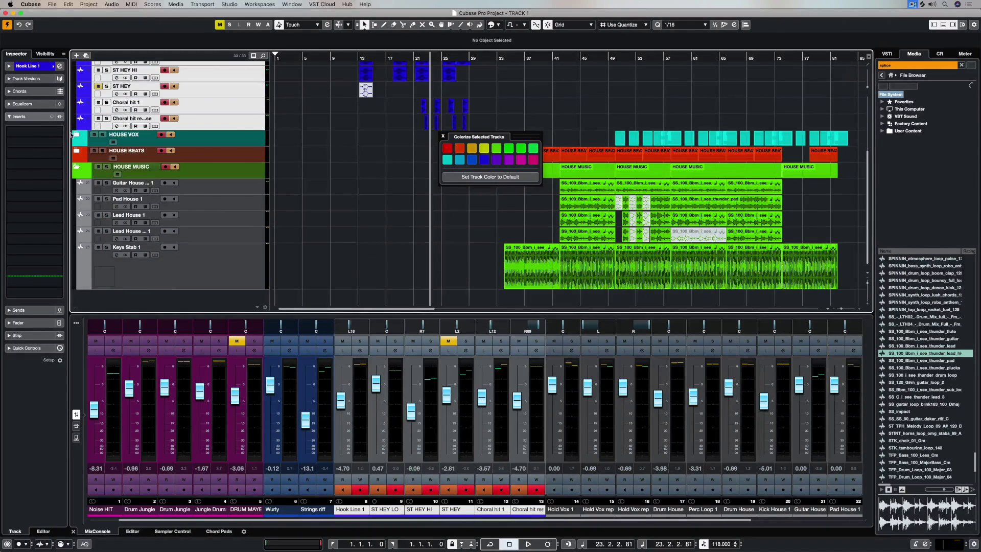
{"action": "left_click", "coordinate": [77, 135]}
{"action": "left_click", "coordinate": [209, 188]}
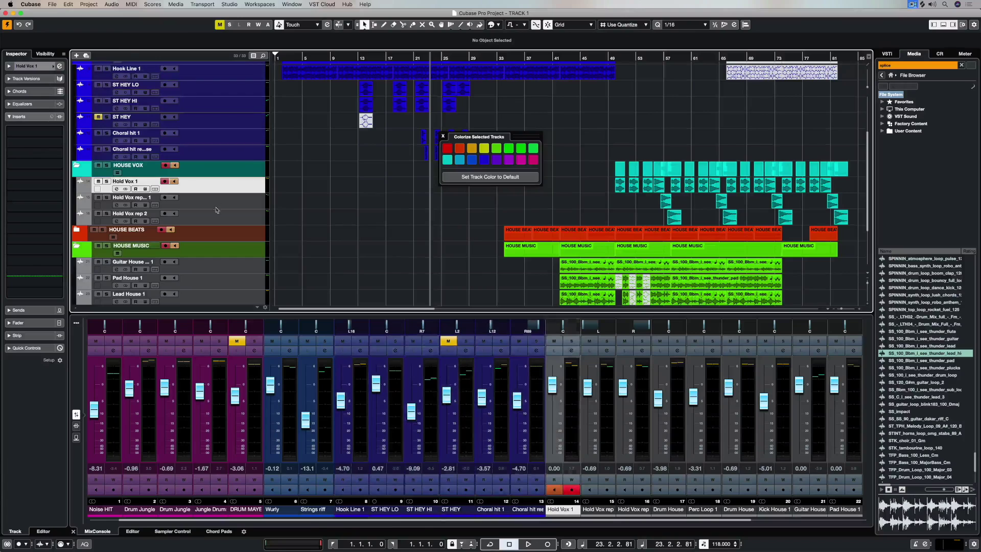
{"action": "left_click", "coordinate": [217, 221], "text": "shift"}
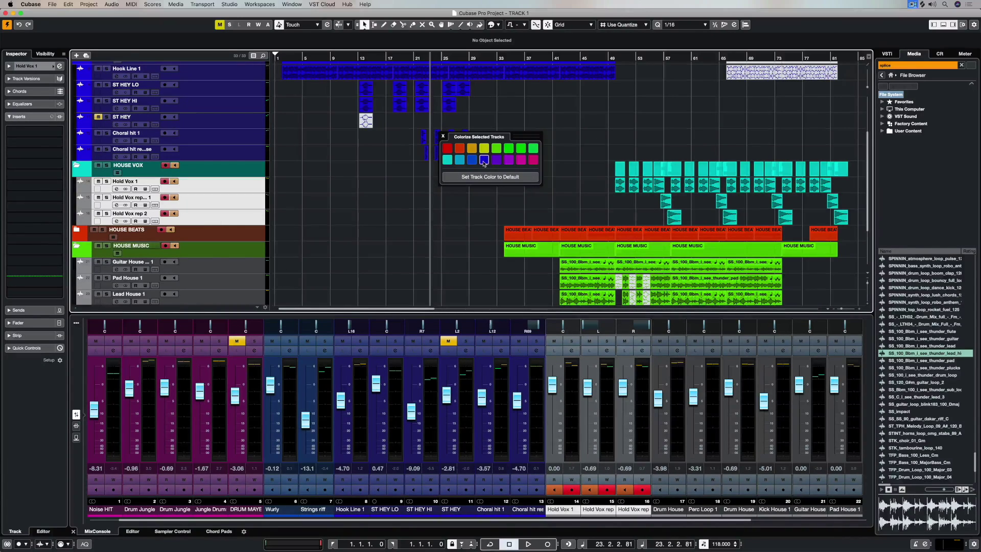
{"action": "left_click", "coordinate": [460, 159]}
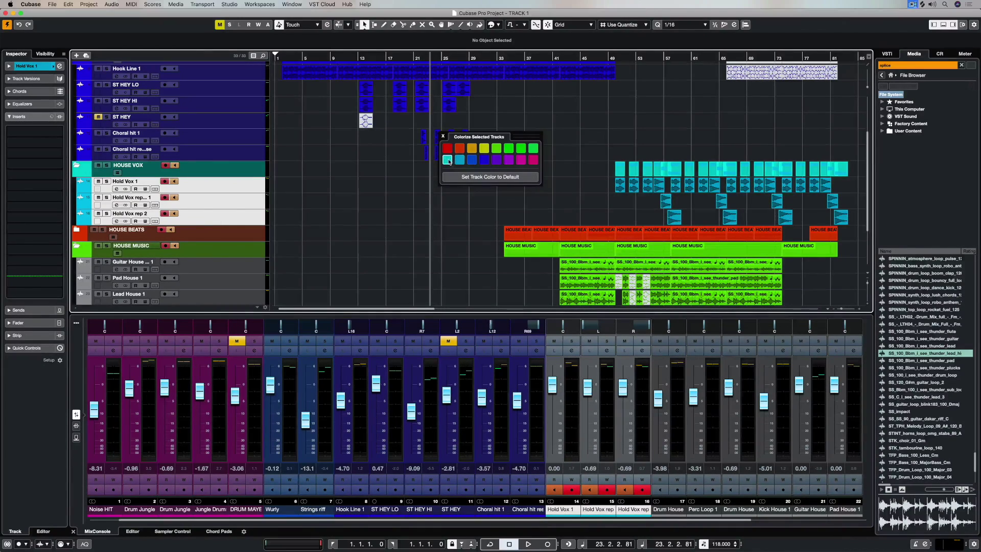
{"action": "left_click", "coordinate": [520, 148]}
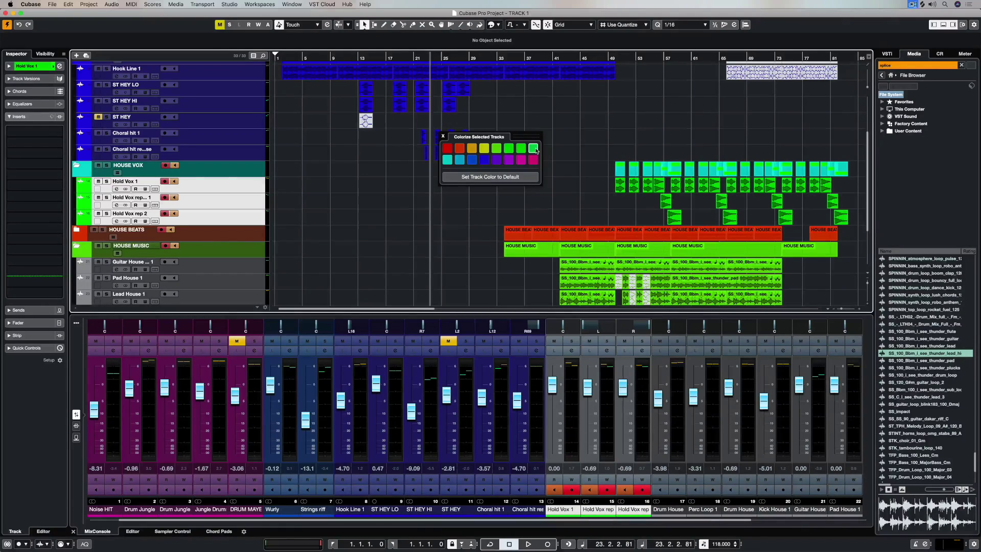
{"action": "left_click", "coordinate": [533, 148]}
{"action": "left_click", "coordinate": [460, 160]}
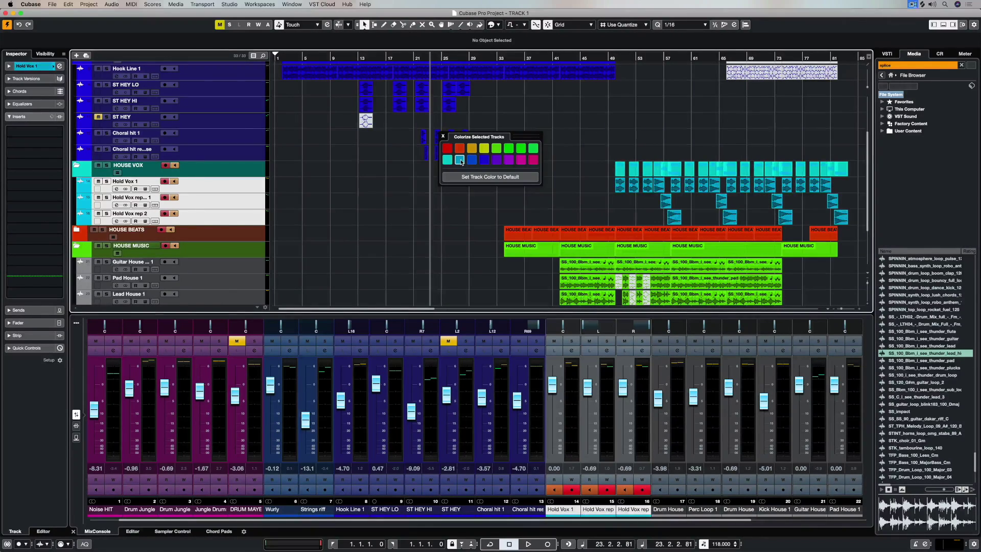
{"action": "left_click", "coordinate": [471, 160]}
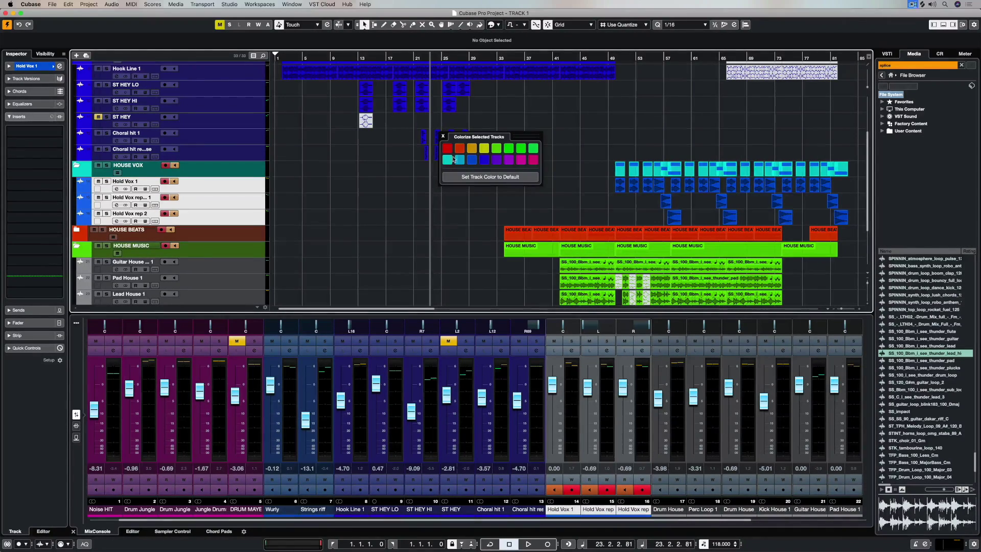
{"action": "left_click", "coordinate": [448, 160]}
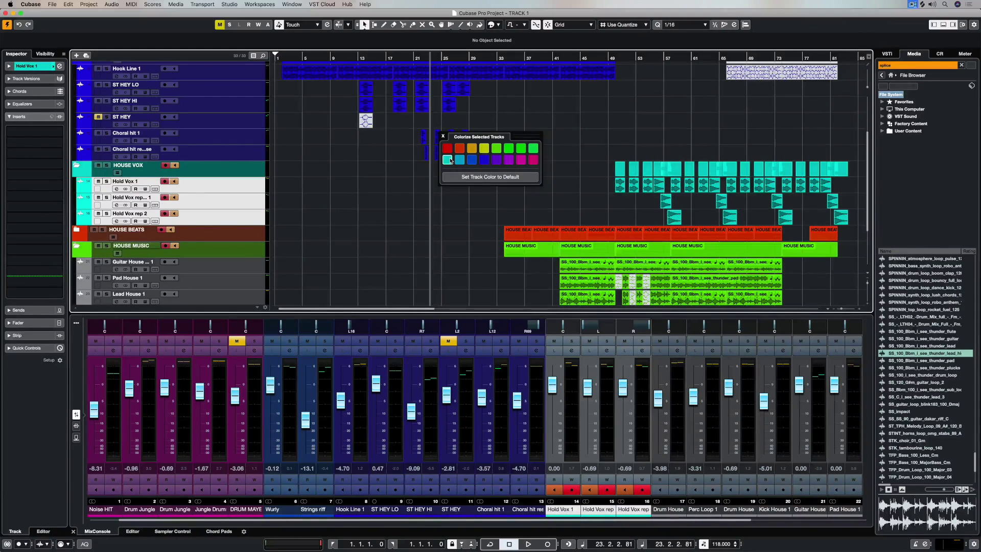
Expand the HOUSE BEATS folder and colour the tracks from Drum House 1 through Kick House 1 orange-red.
{"action": "left_click", "coordinate": [76, 229]}
{"action": "scroll", "coordinate": [200, 224], "scroll_direction": "down", "scroll_amount": 4}
{"action": "left_click", "coordinate": [212, 147]}
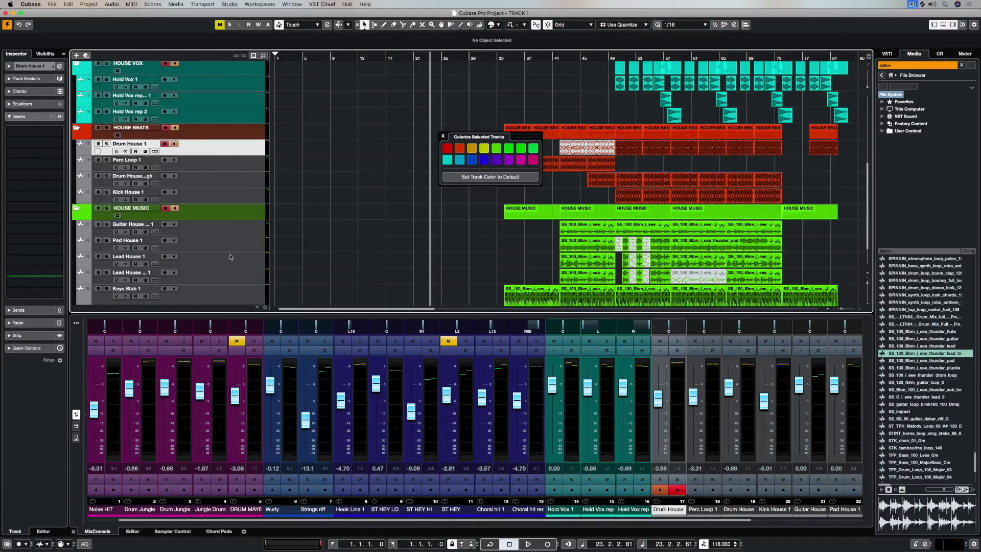
{"action": "left_click", "coordinate": [224, 198], "text": "shift"}
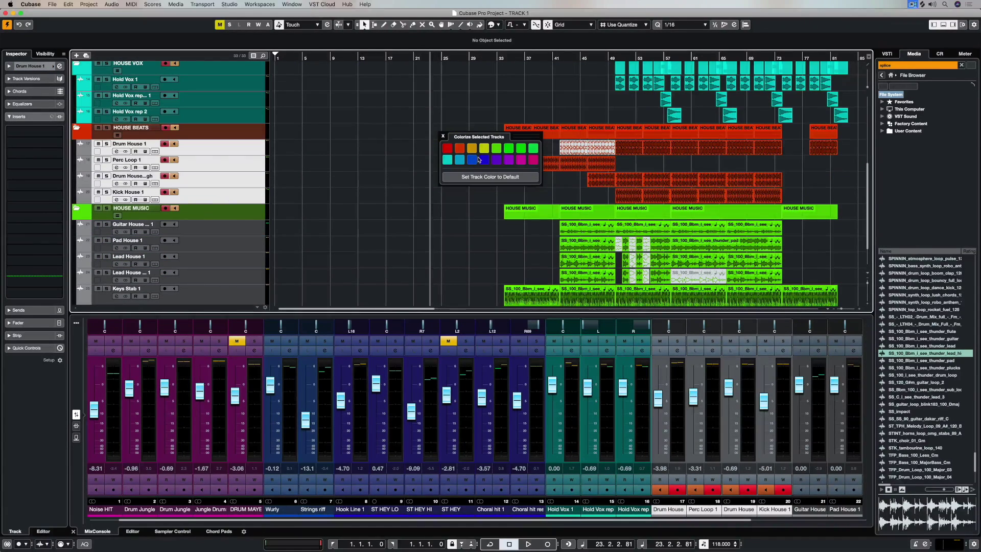
{"action": "left_click", "coordinate": [459, 149]}
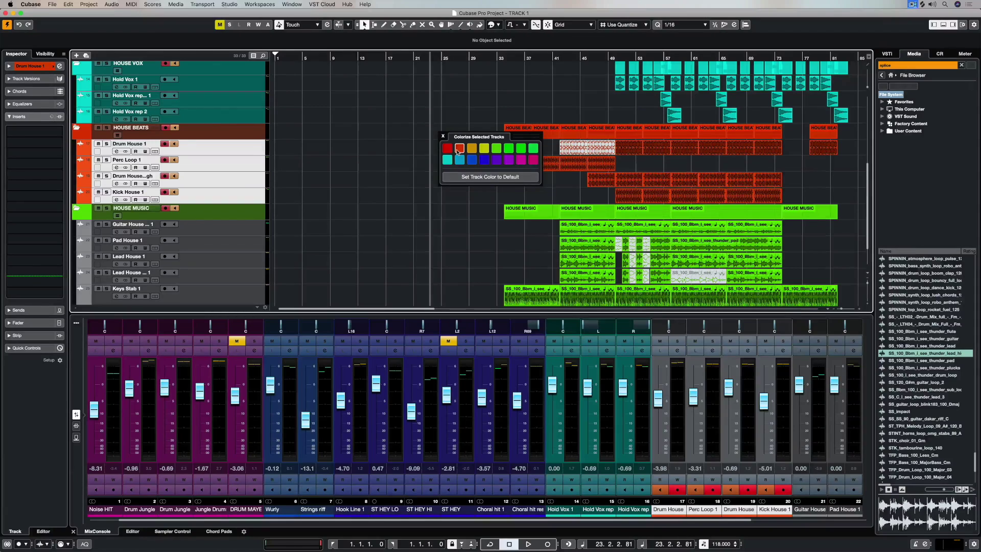
Recolour the selected HOUSE BEATS tracks red and colour the HOUSE MUSIC tracks from Guitar House through Keys Stab 1 green.
{"action": "left_click", "coordinate": [447, 148]}
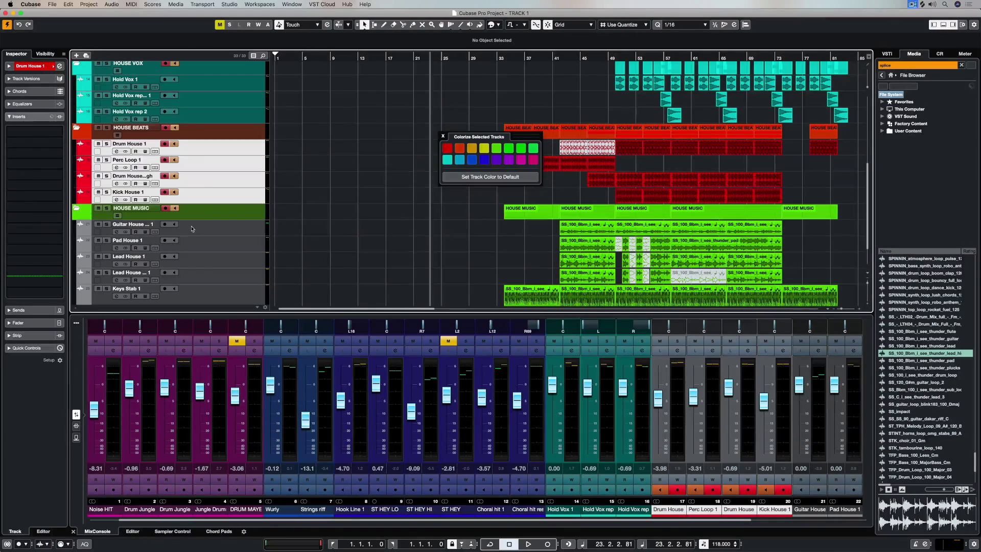
{"action": "left_click", "coordinate": [209, 233]}
{"action": "scroll", "coordinate": [225, 292], "scroll_direction": "down", "scroll_amount": 2}
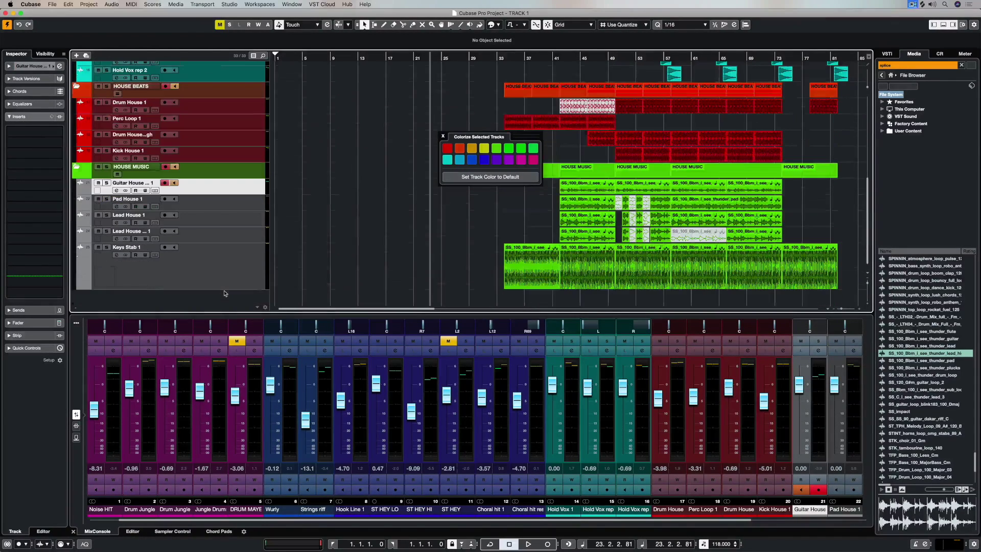
{"action": "left_click", "coordinate": [220, 272], "text": "shift"}
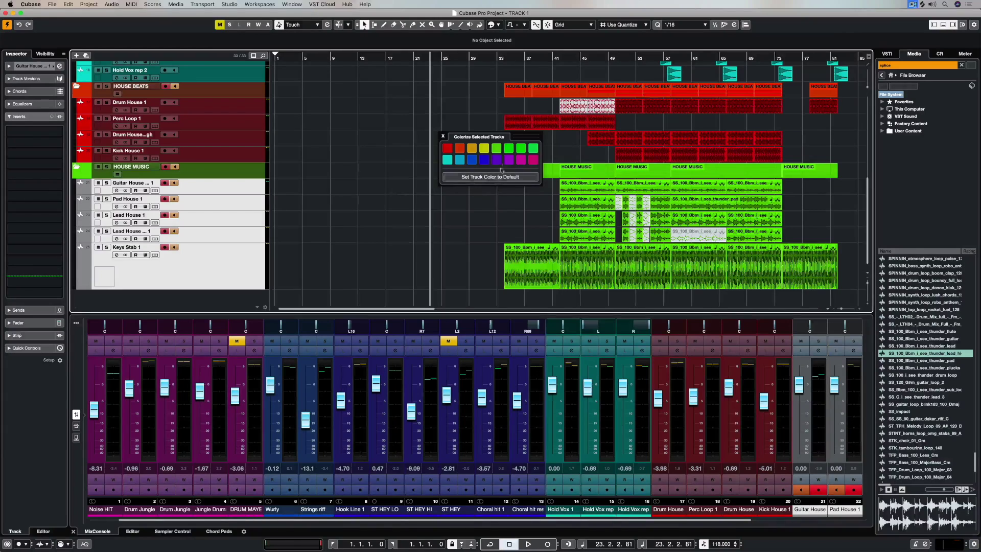
{"action": "left_click", "coordinate": [497, 149]}
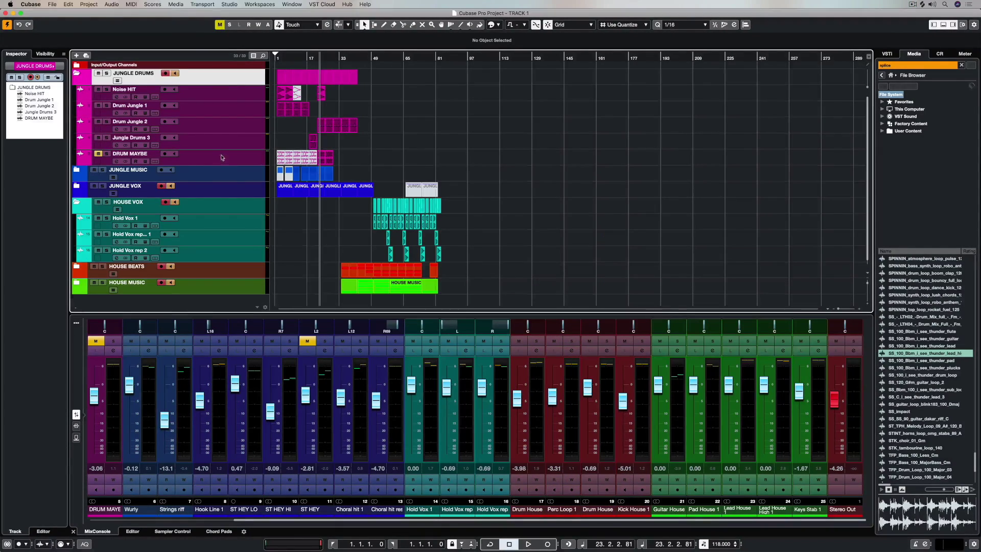
Hide the muted DRUM MAYBE track from the project's track list.
{"action": "right_click", "coordinate": [222, 159]}
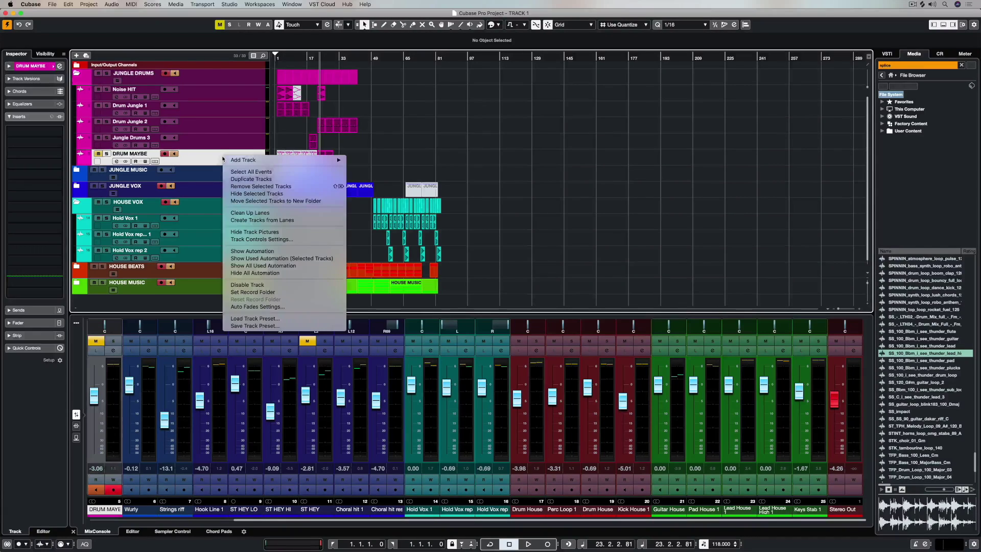
{"action": "left_click", "coordinate": [245, 193]}
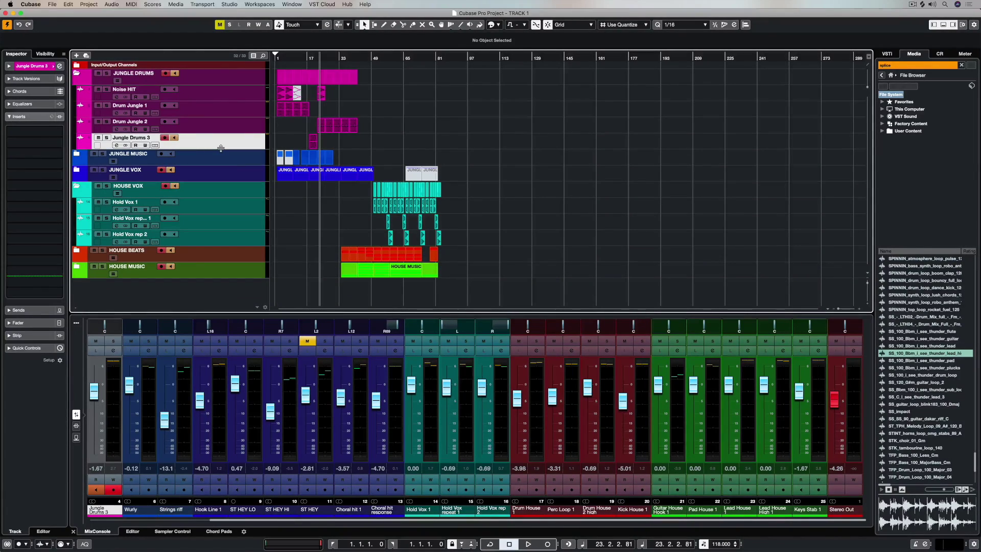
Open the main MixConsole in its own window and narrow the channel strips until every channel fits.
{"action": "left_click", "coordinate": [224, 4]}
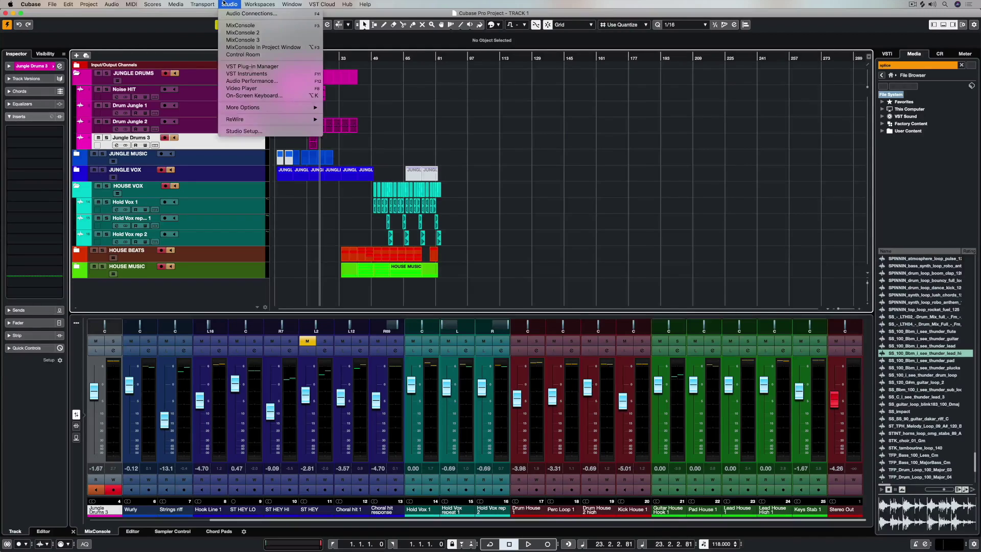
{"action": "left_click", "coordinate": [238, 26]}
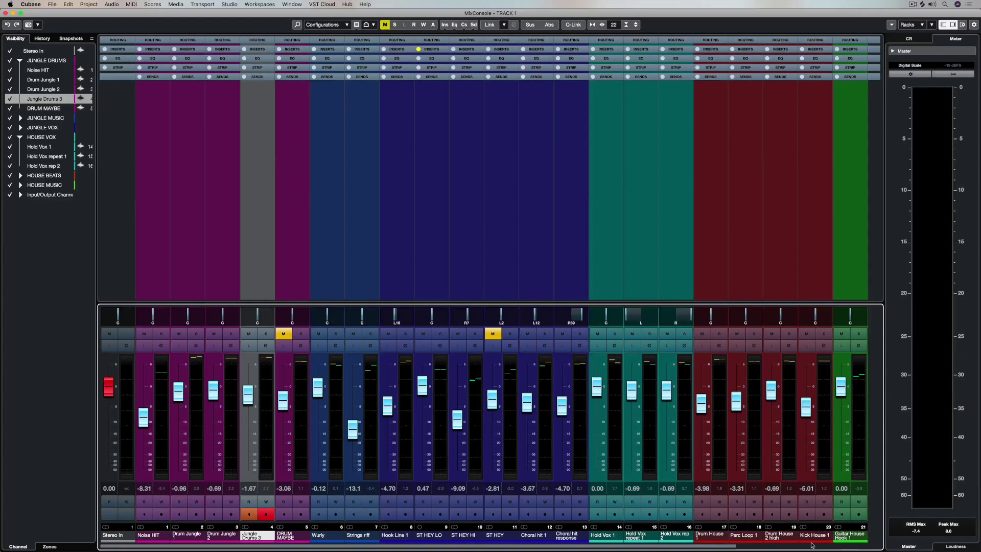
{"action": "scroll", "coordinate": [728, 467], "scroll_direction": "down", "scroll_amount": 4}
{"action": "scroll", "coordinate": [728, 468], "scroll_direction": "down", "scroll_amount": 2}
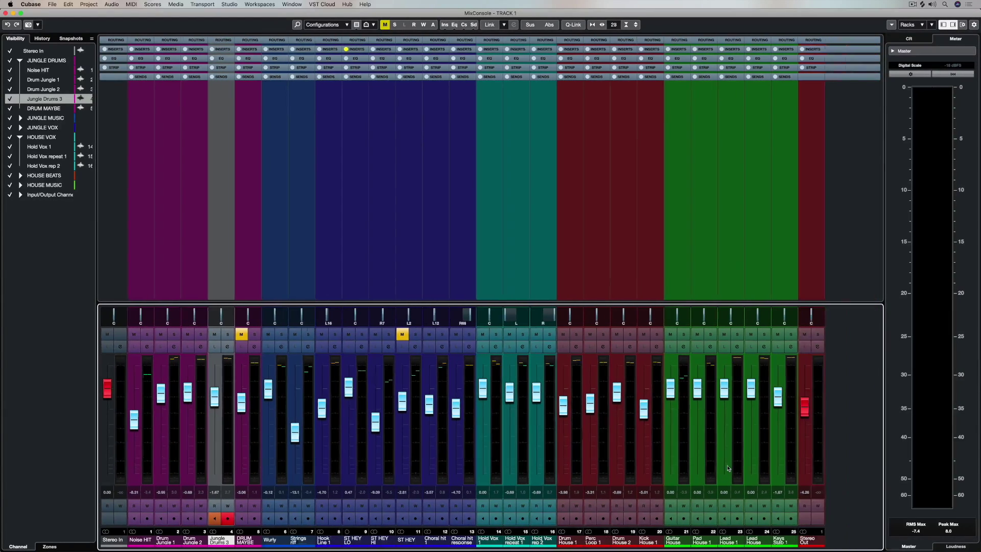
{"action": "scroll", "coordinate": [728, 467], "scroll_direction": "down", "scroll_amount": 1}
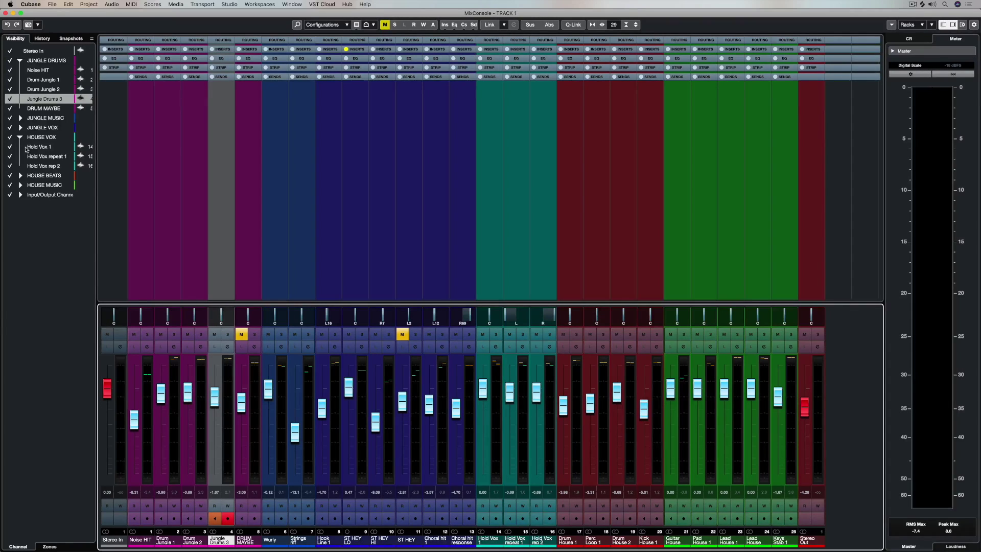
Hide the channels of all six JUNGLE and HOUSE folders in the mixer, leaving only Stereo In and Stereo Out.
{"action": "left_click", "coordinate": [8, 125]}
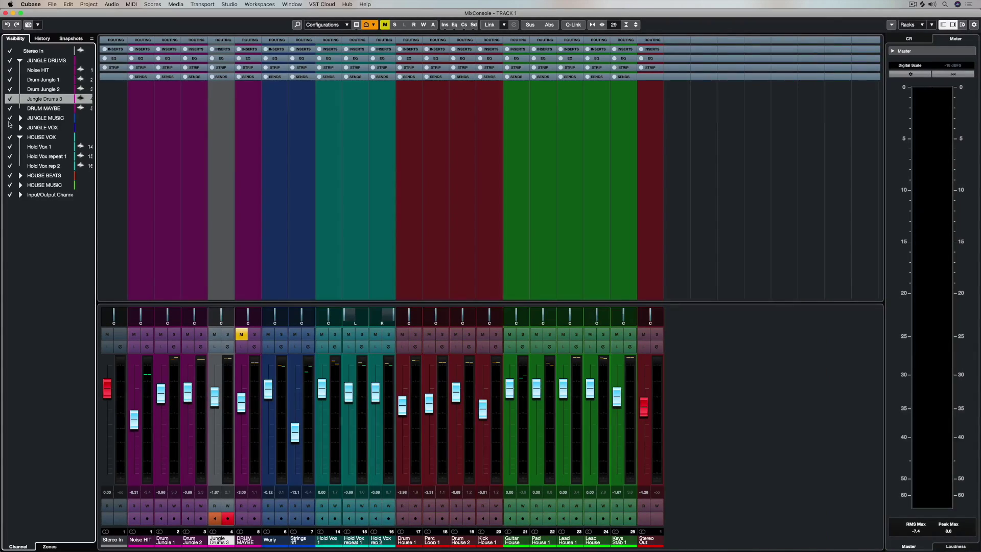
{"action": "left_click", "coordinate": [9, 109]}
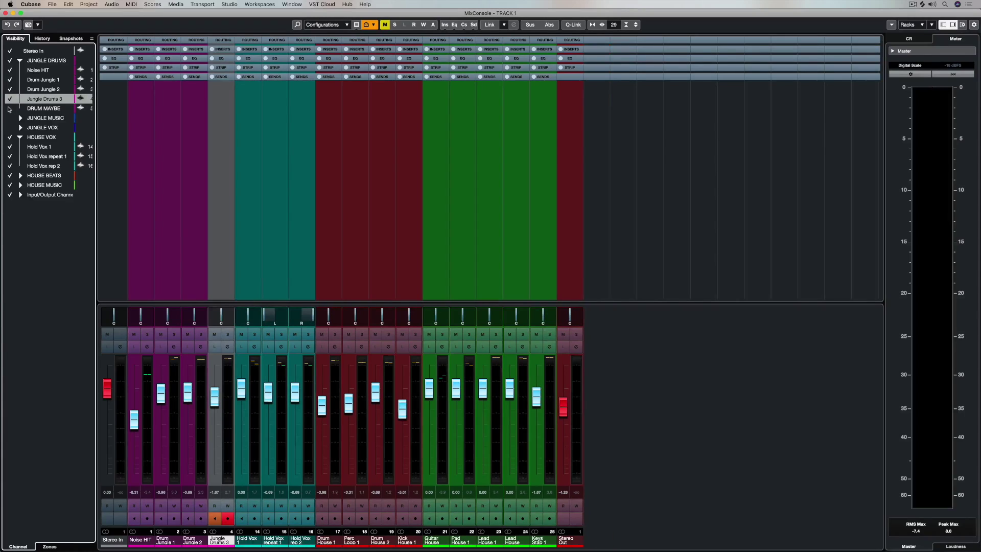
{"action": "left_click", "coordinate": [19, 61]}
{"action": "left_click", "coordinate": [9, 60]}
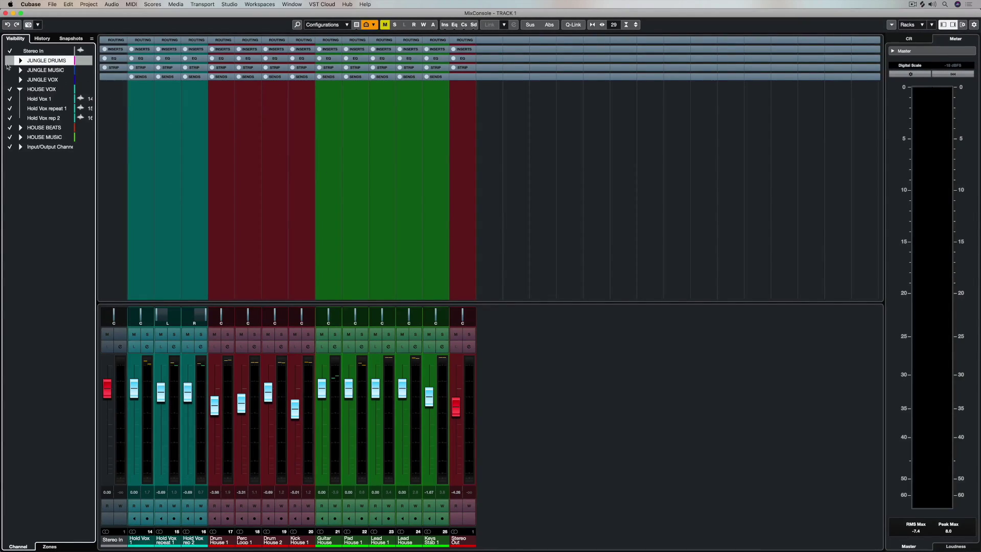
{"action": "left_click", "coordinate": [9, 89]}
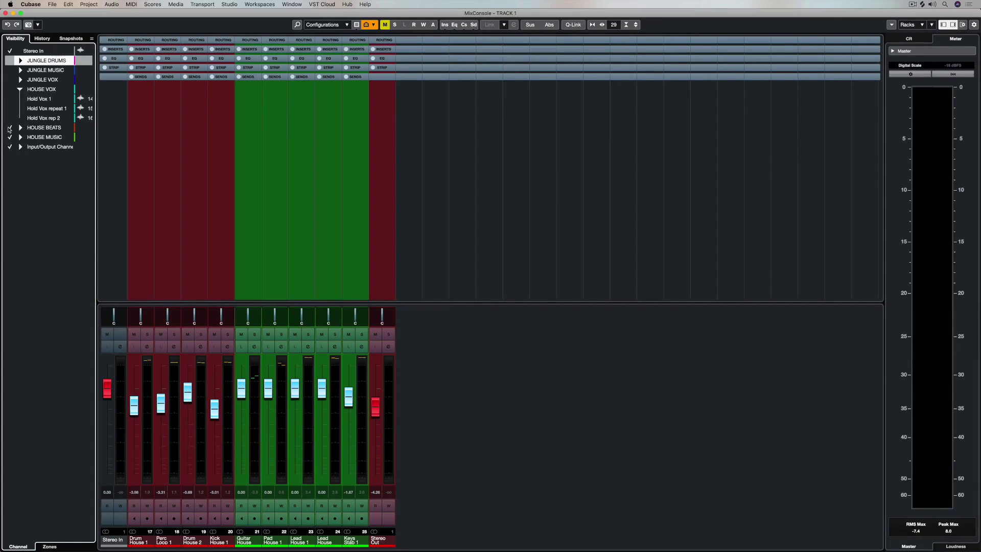
{"action": "left_click", "coordinate": [9, 128]}
{"action": "left_click", "coordinate": [10, 137]}
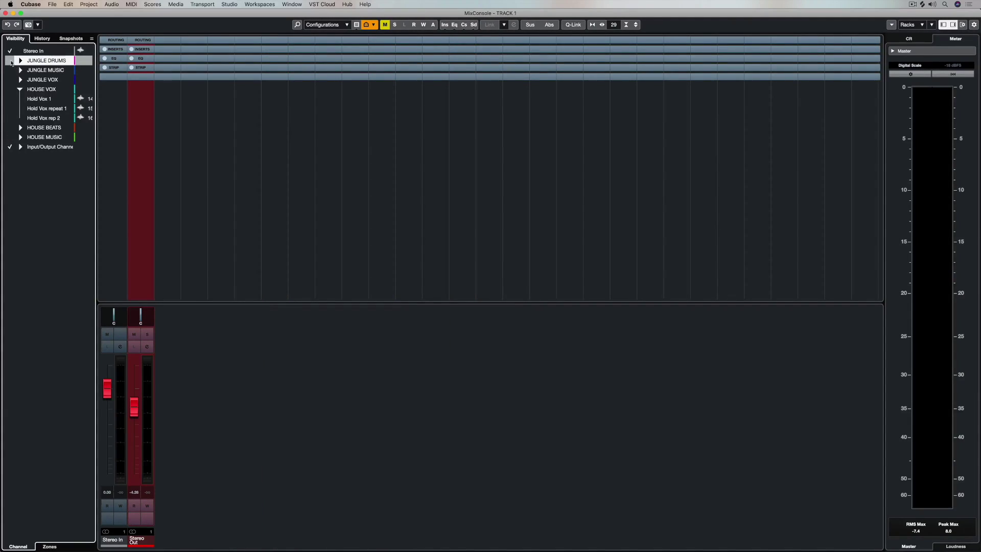
Show the JUNGLE DRUMS, JUNGLE MUSIC and JUNGLE VOX channels one folder at a time, and hide JUNGLE VOX and JUNGLE MUSIC again.
{"action": "left_click", "coordinate": [10, 60]}
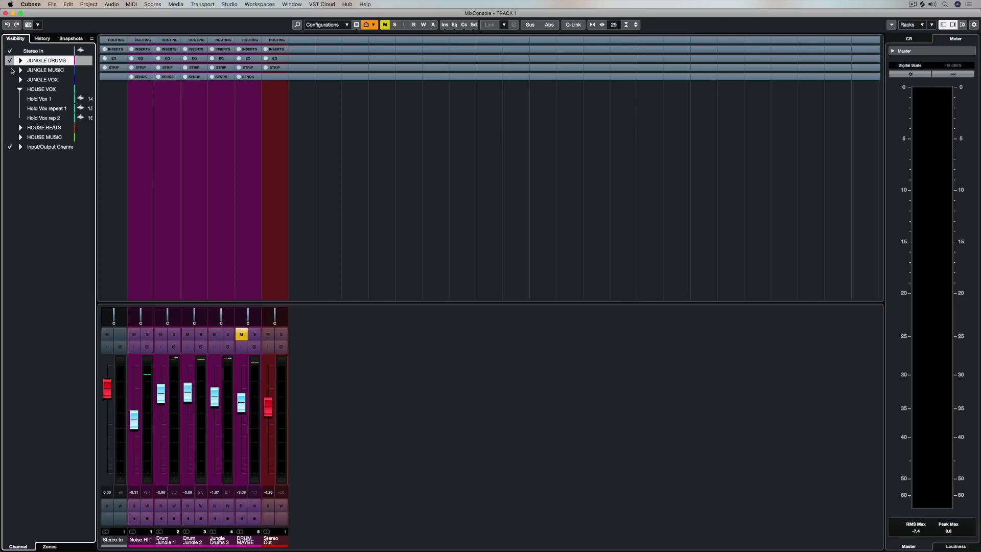
{"action": "left_click", "coordinate": [10, 70]}
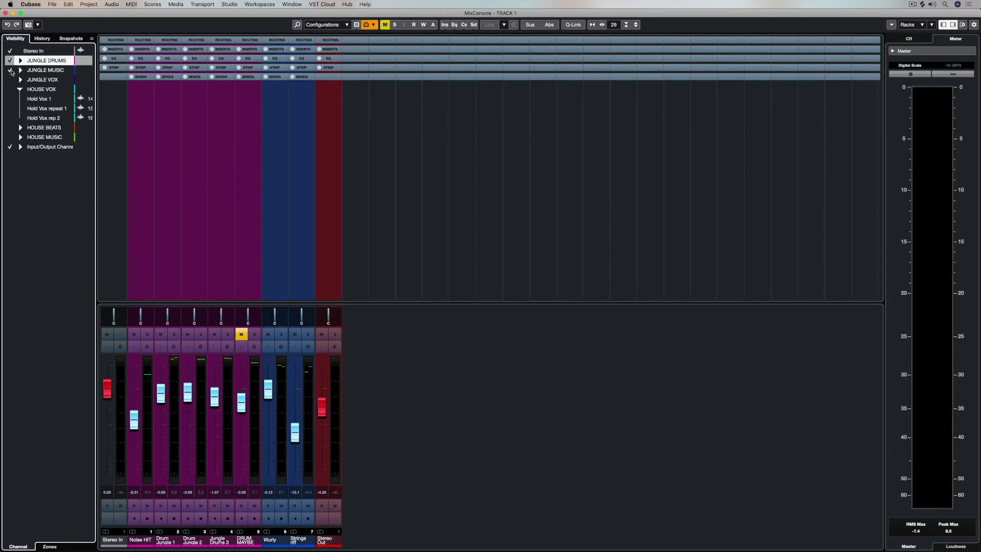
{"action": "left_click", "coordinate": [11, 80]}
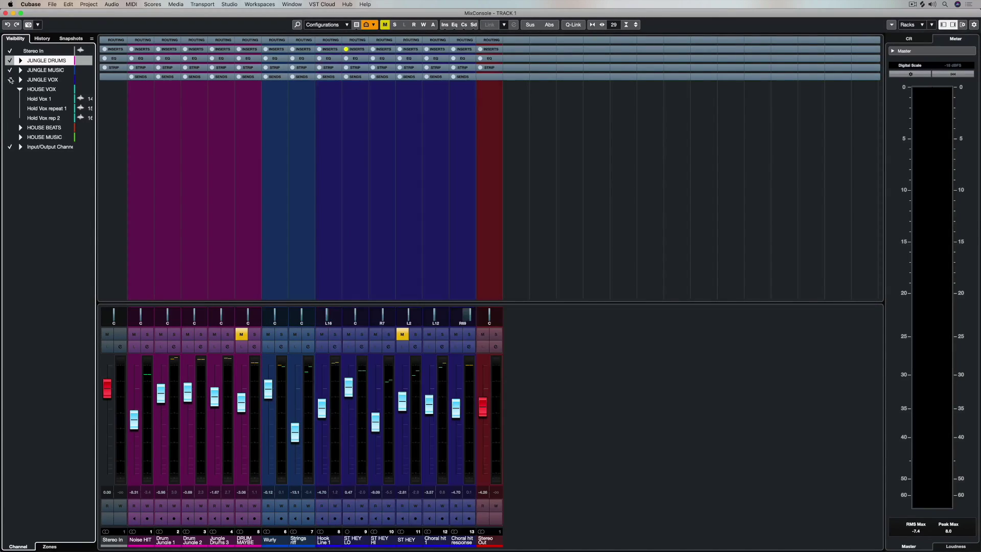
{"action": "left_click", "coordinate": [10, 79]}
{"action": "left_click", "coordinate": [10, 70]}
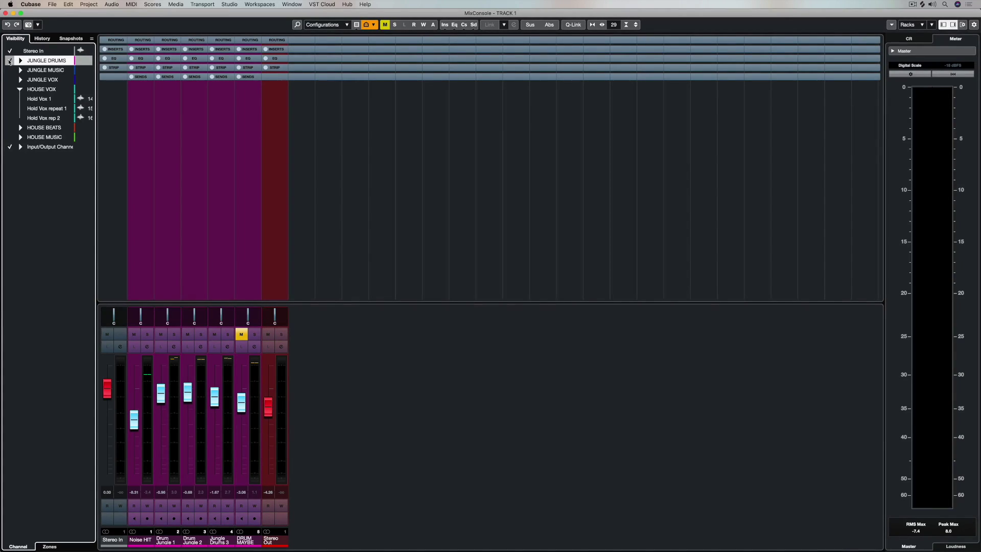
Toggle the JUNGLE DRUMS channels off and on, and make the channels of every remaining JUNGLE and HOUSE folder visible.
{"action": "left_click", "coordinate": [9, 61]}
{"action": "left_click", "coordinate": [10, 61]}
{"action": "left_click", "coordinate": [10, 71]}
{"action": "left_click", "coordinate": [10, 80]}
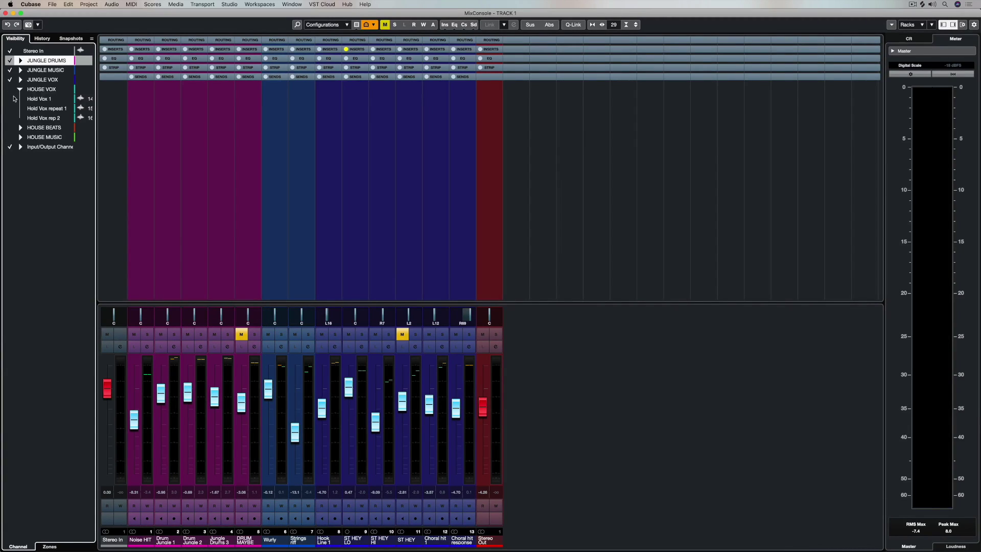
{"action": "left_click", "coordinate": [11, 90]}
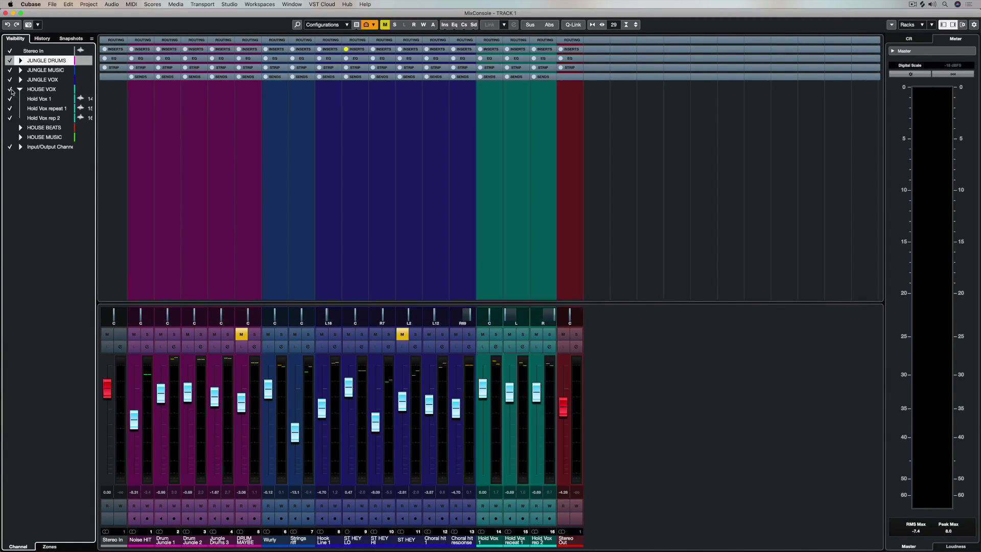
{"action": "left_click", "coordinate": [10, 128]}
{"action": "left_click", "coordinate": [11, 138]}
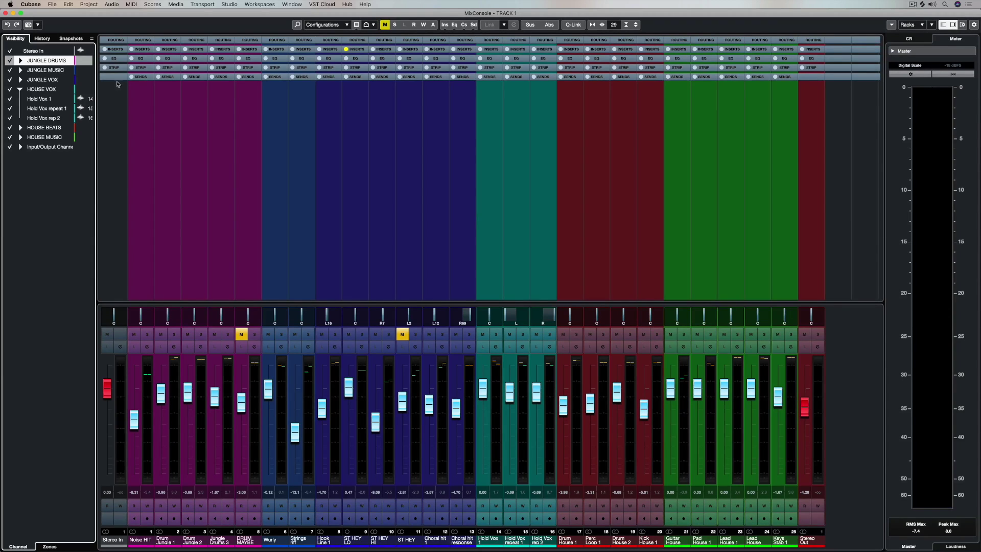
Show only the channels for tracks with data at the cursor position and close the MixConsole window.
{"action": "left_click", "coordinate": [373, 25]}
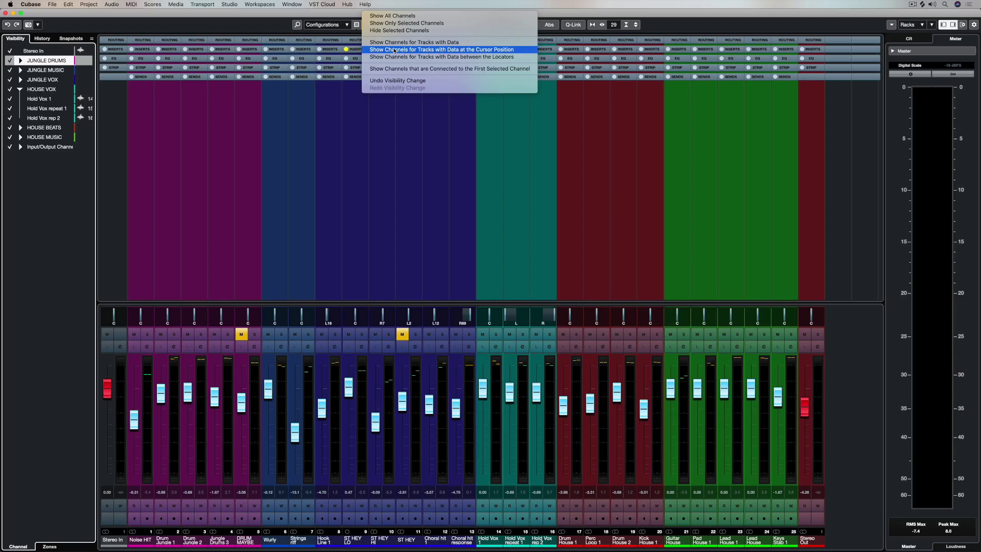
{"action": "left_click", "coordinate": [394, 50]}
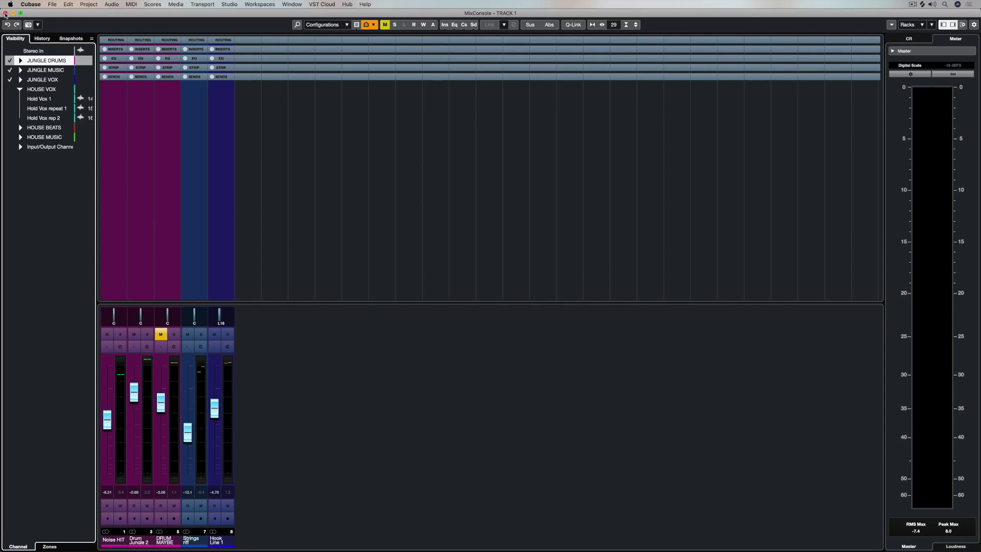
{"action": "left_click_drag", "start_coordinate": [35, 13], "coordinate": [43, 16]}
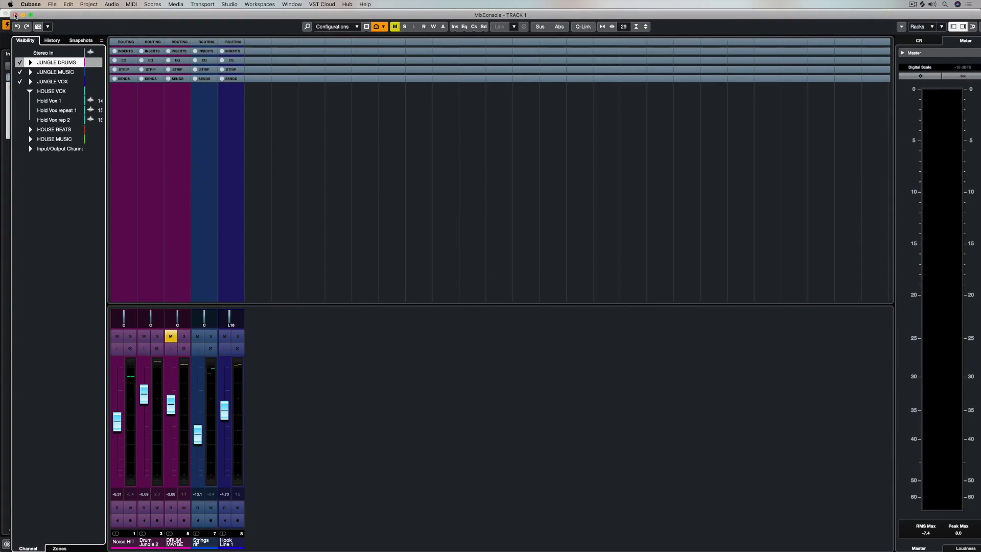
{"action": "left_click", "coordinate": [16, 15]}
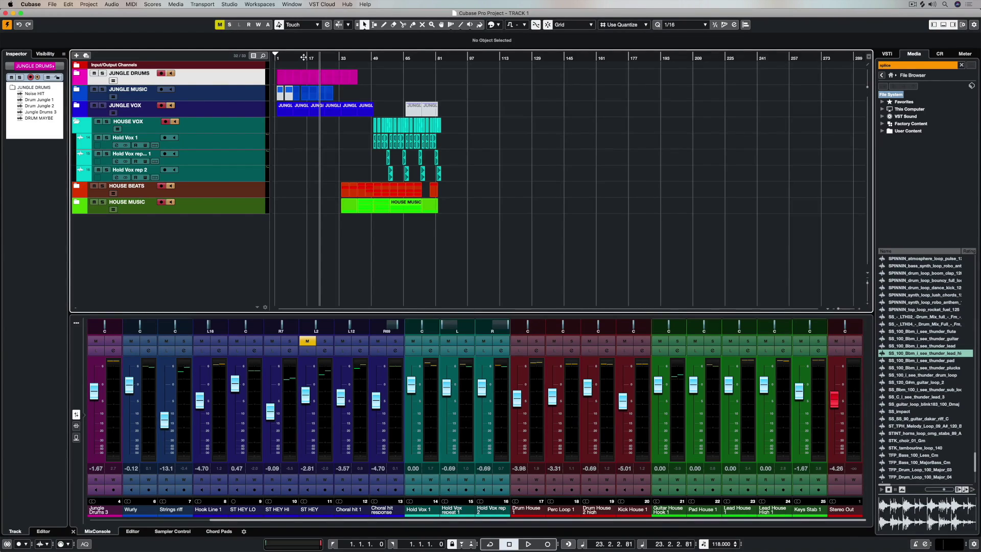
Play the project from about bar 52 and filter the reopened MixConsole to channels with data at the cursor position.
{"action": "left_click_drag", "start_coordinate": [304, 57], "coordinate": [377, 58]}
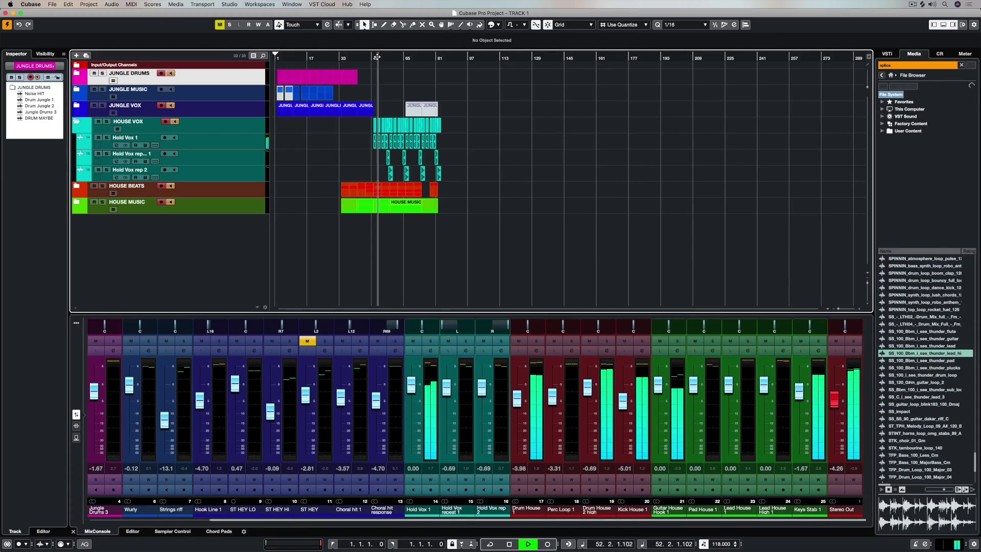
{"action": "key", "text": "F3"}
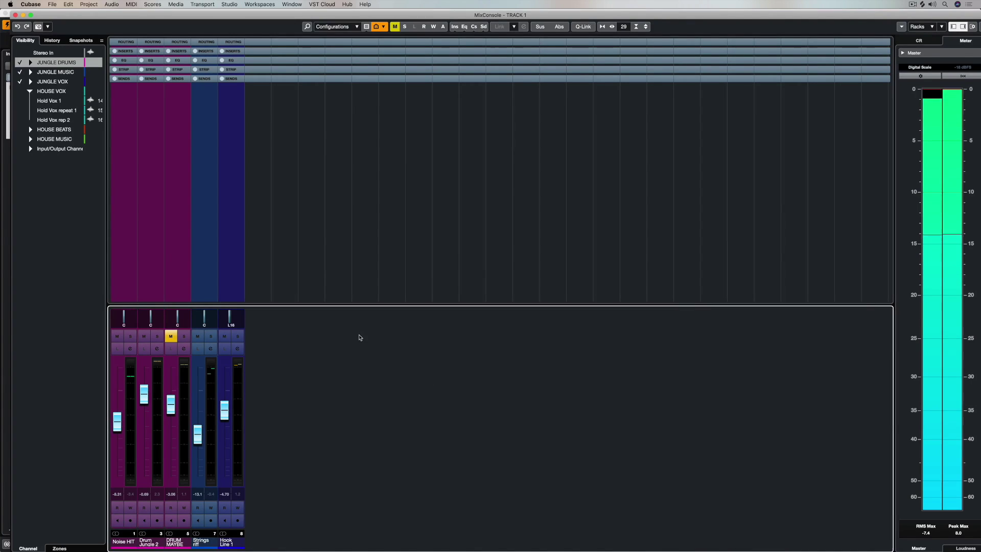
{"action": "left_click", "coordinate": [380, 26]}
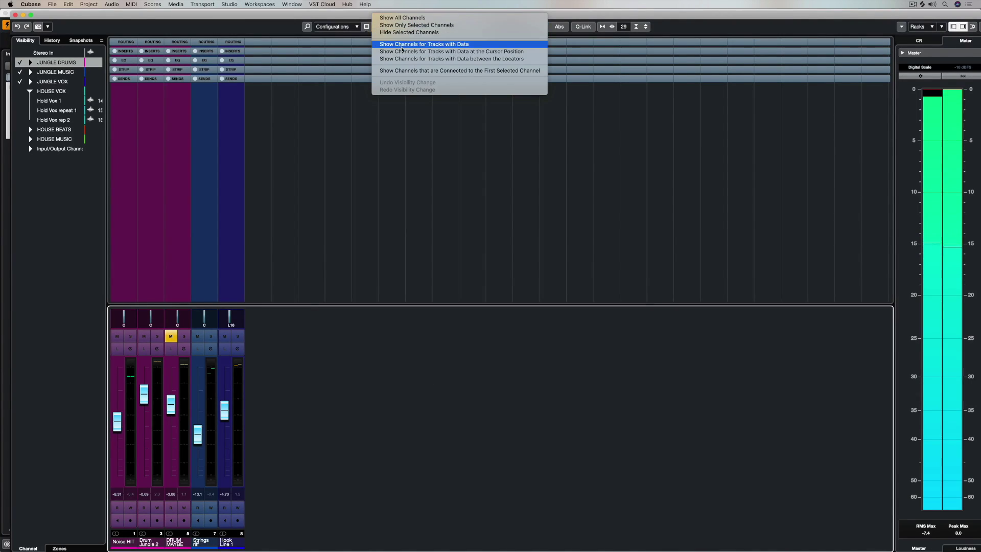
{"action": "left_click", "coordinate": [403, 59]}
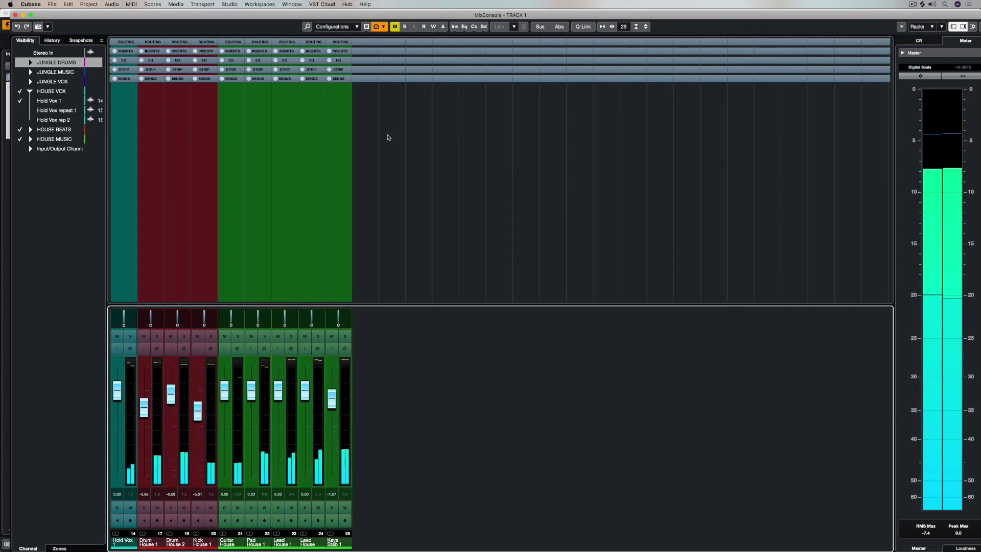
Refresh the mixer filter to show channels with data at the new cursor position in the jungle section.
{"action": "left_click", "coordinate": [366, 27]}
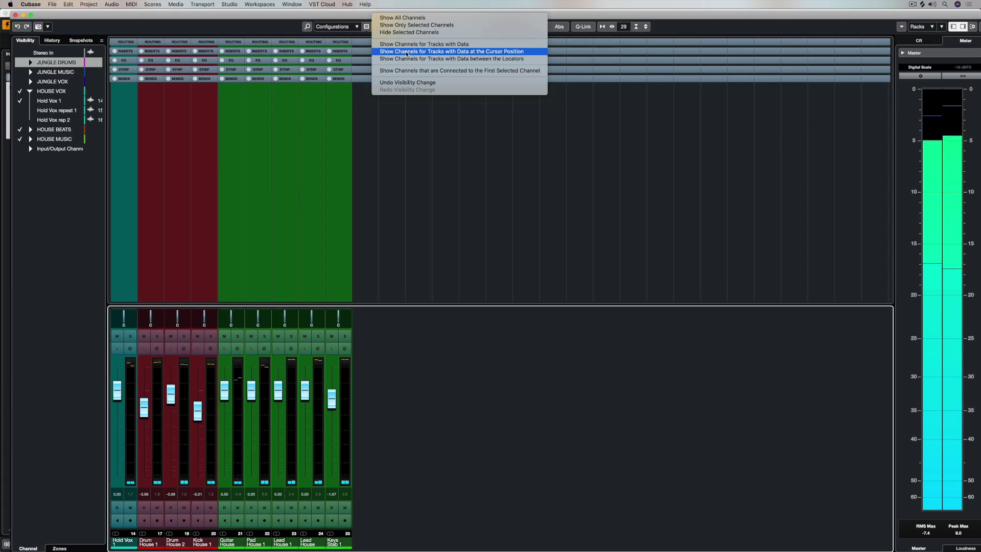
{"action": "left_click", "coordinate": [406, 52]}
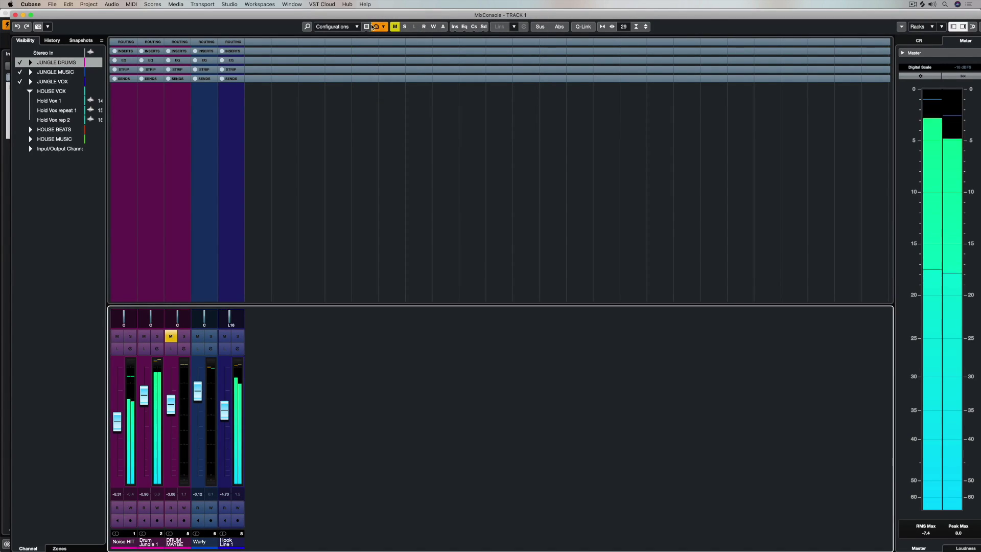
Make all channels visible in the mixer and reopen the channel visibility options.
{"action": "left_click", "coordinate": [375, 26]}
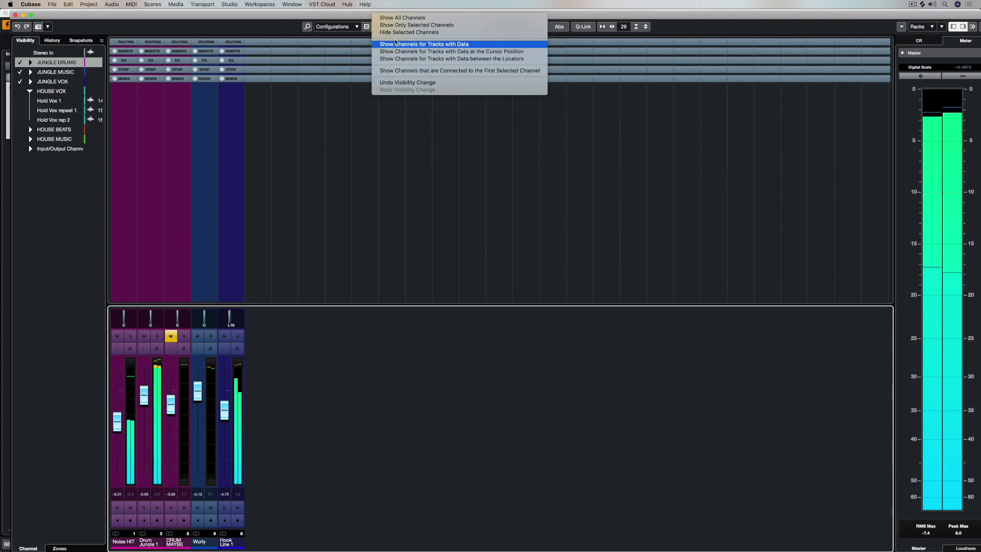
{"action": "left_click", "coordinate": [395, 18]}
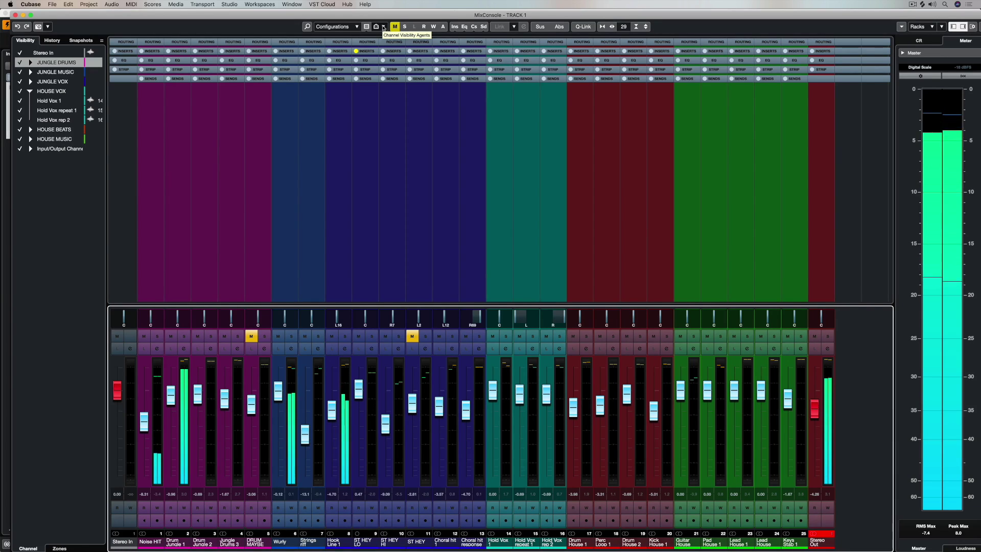
{"action": "left_click", "coordinate": [384, 27]}
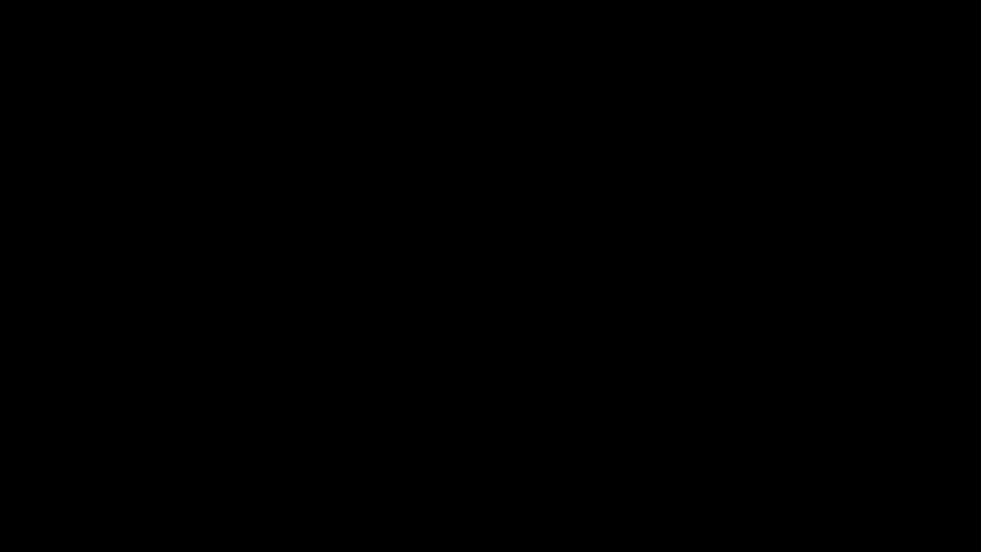